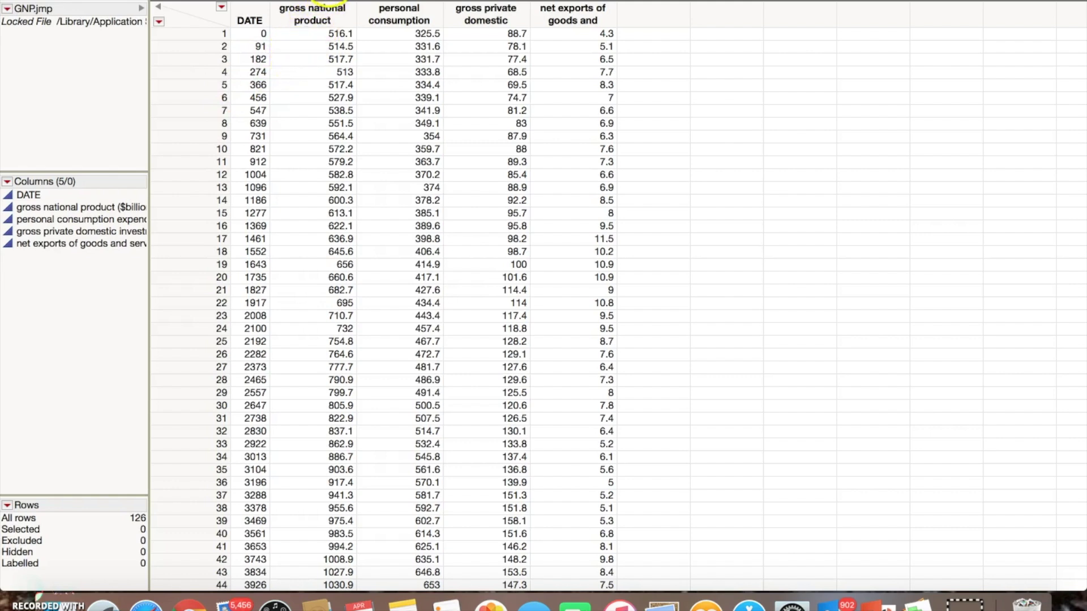
- In Graph Builder, plot gross national product ($billions) on Y against DATE on X with a smoother
{"action": "left_click", "coordinate": [366, 1]}
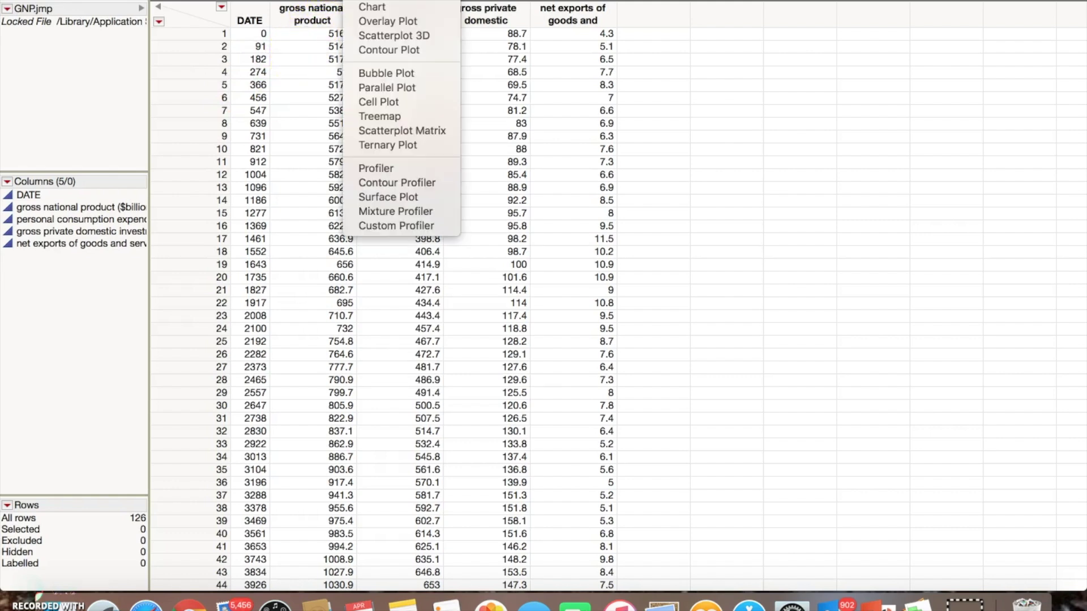
{"action": "left_click", "coordinate": [396, 2]}
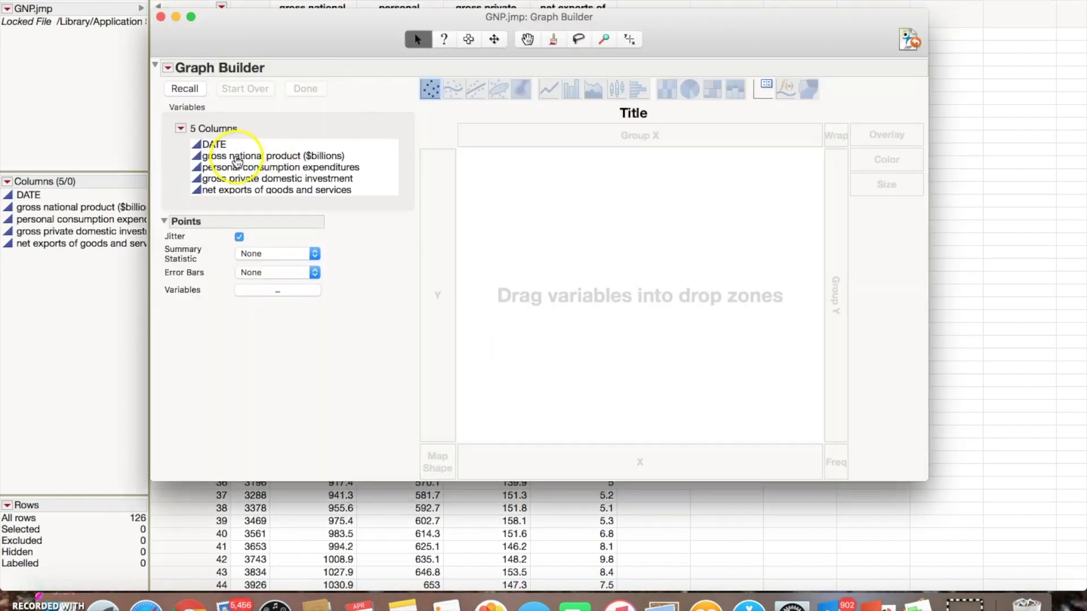
{"action": "left_click", "coordinate": [241, 156]}
{"action": "left_click_drag", "start_coordinate": [241, 159], "coordinate": [439, 244]}
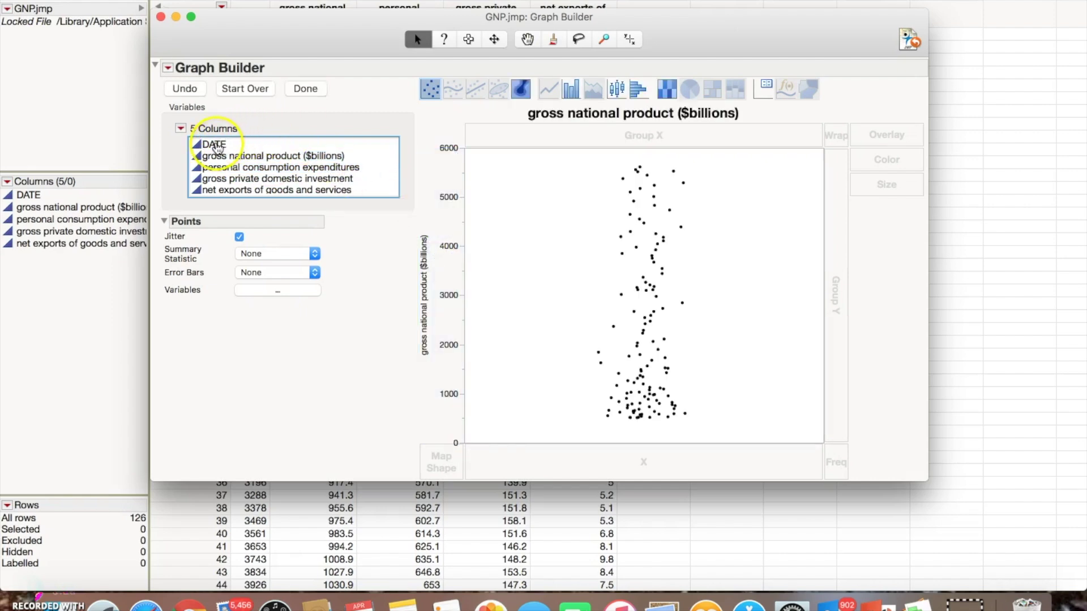
{"action": "left_click", "coordinate": [207, 144], "text": "shift"}
{"action": "left_click_drag", "start_coordinate": [318, 196], "coordinate": [596, 473]}
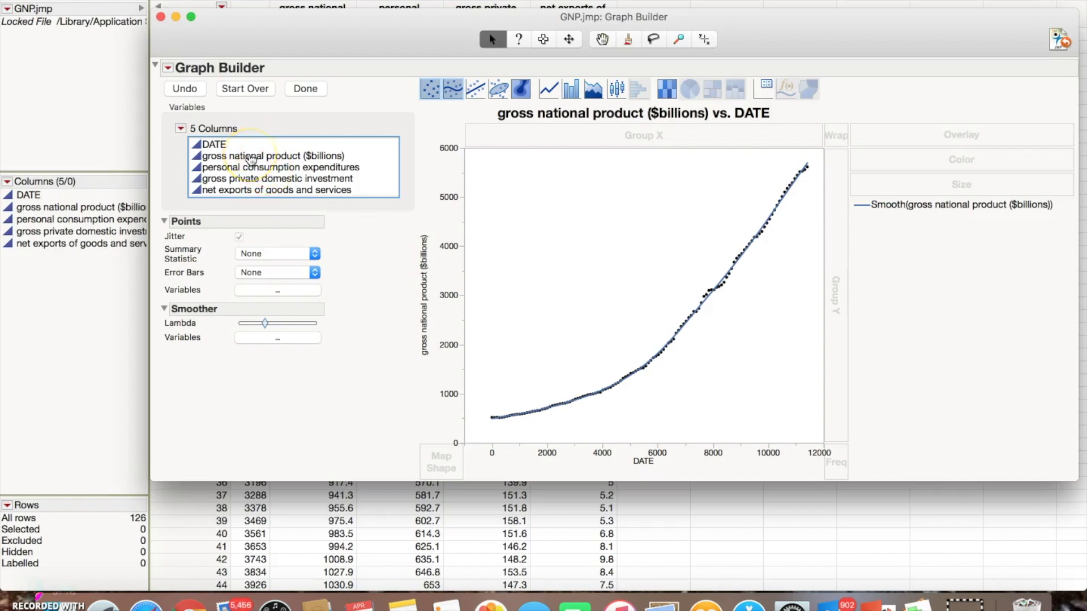
- Create a Log transform of gross national product and stack its plot against DATE above the raw series
{"action": "right_click", "coordinate": [251, 158]}
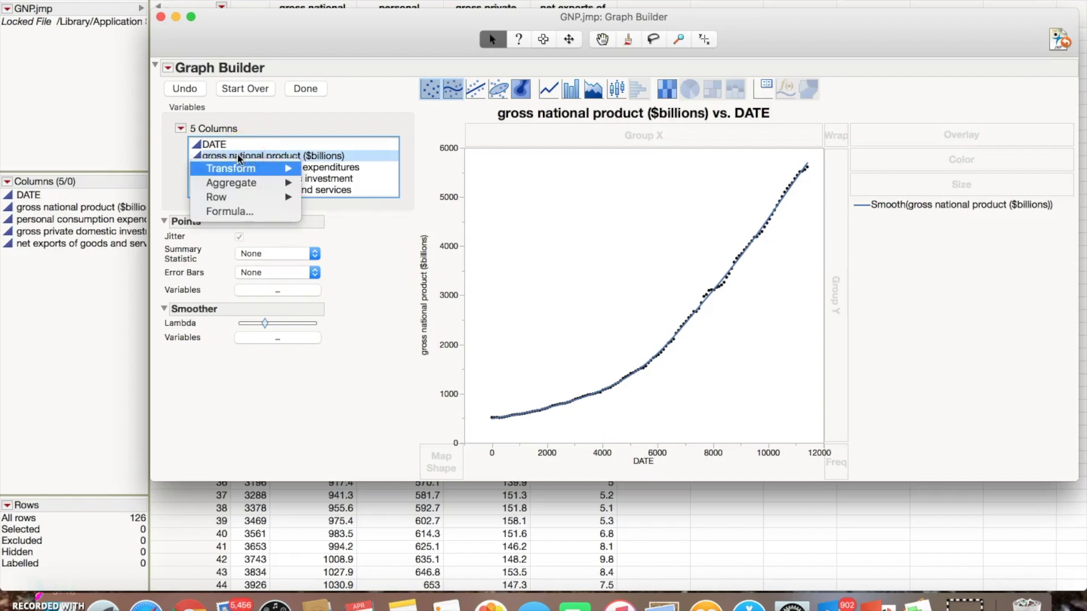
{"action": "mouse_move", "coordinate": [239, 168]}
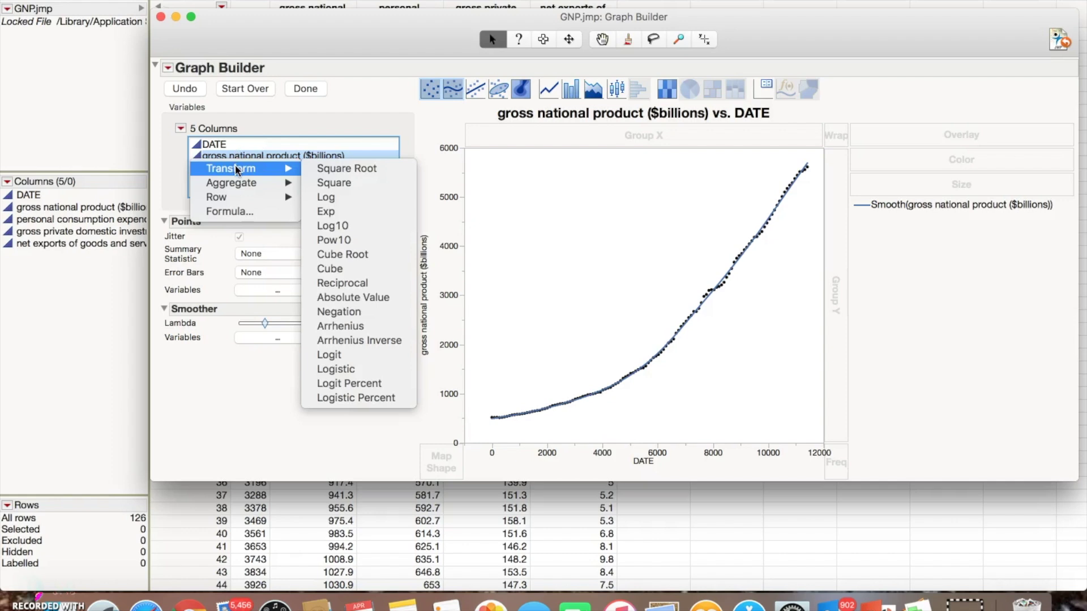
{"action": "left_click", "coordinate": [340, 200]}
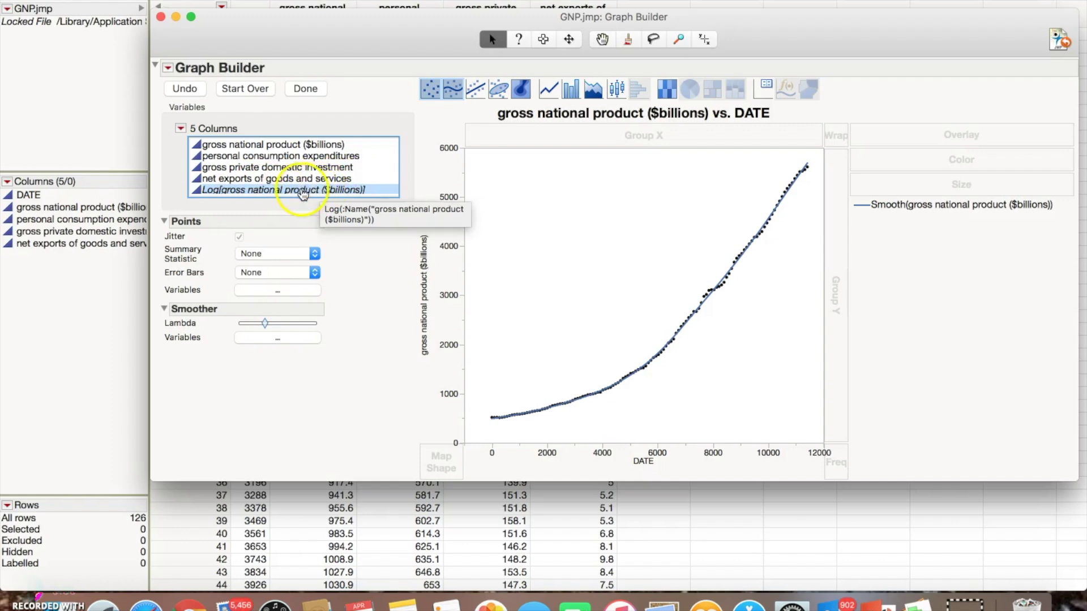
{"action": "left_click_drag", "start_coordinate": [303, 194], "coordinate": [421, 198]}
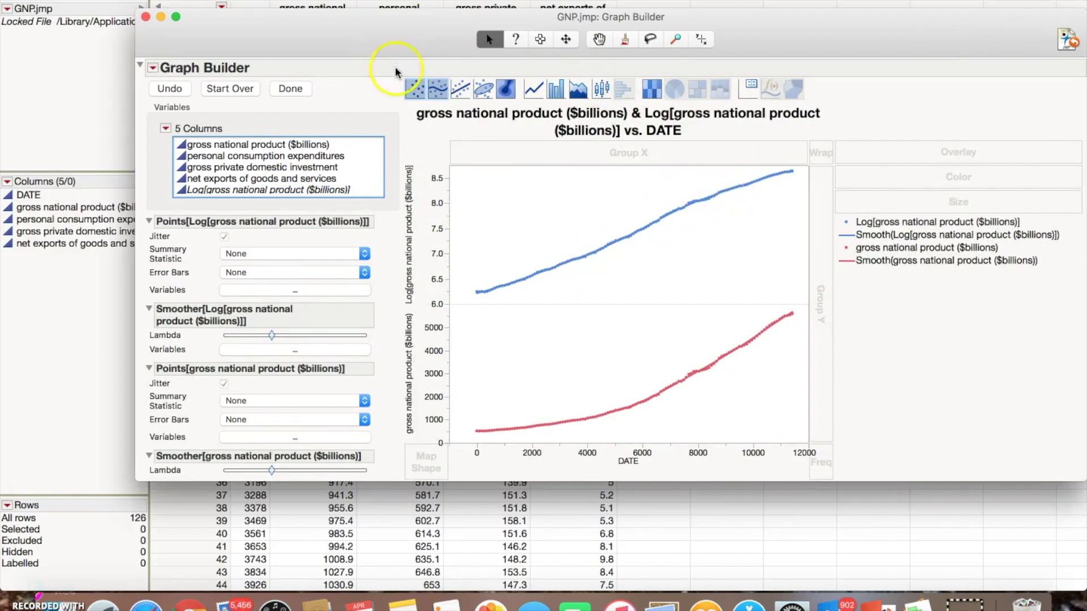
- Close the graph and add Column 6 with the formula Log(gross national product ($billions))
{"action": "left_click", "coordinate": [146, 17]}
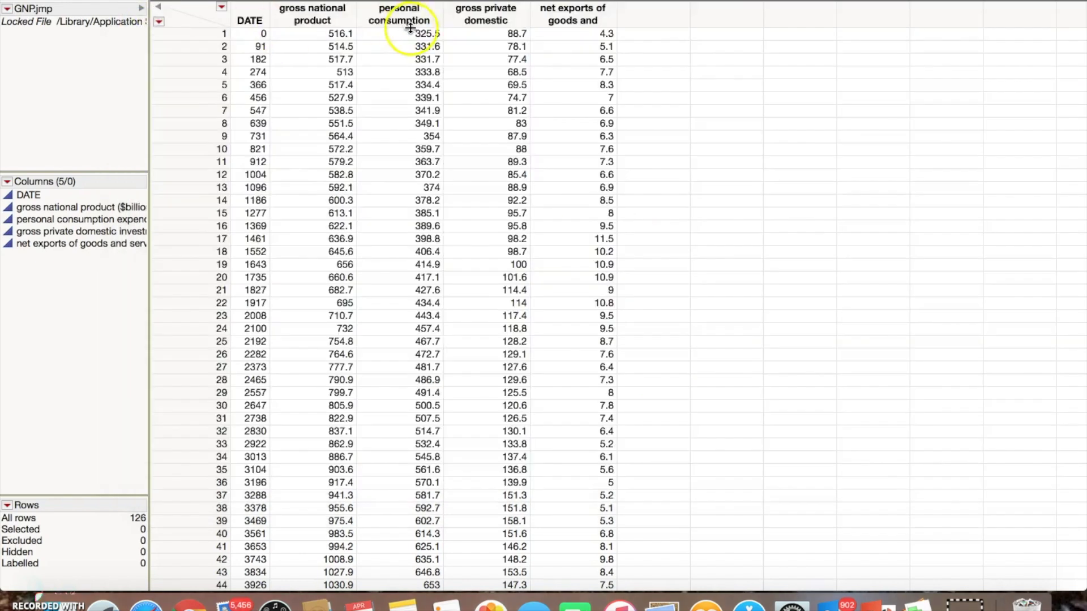
{"action": "double_click", "coordinate": [645, 16]}
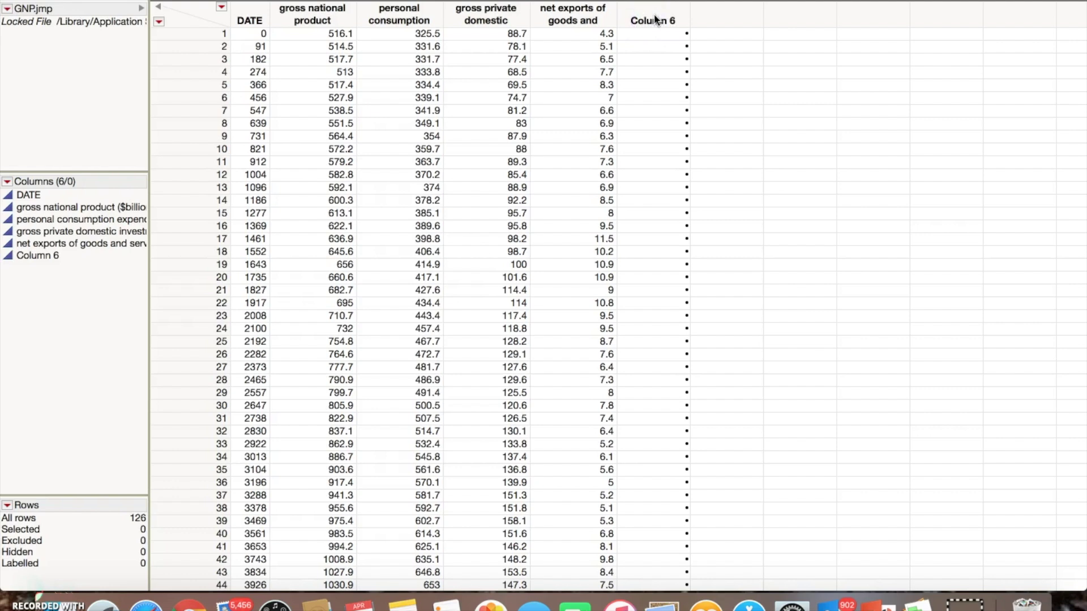
{"action": "right_click", "coordinate": [656, 19]}
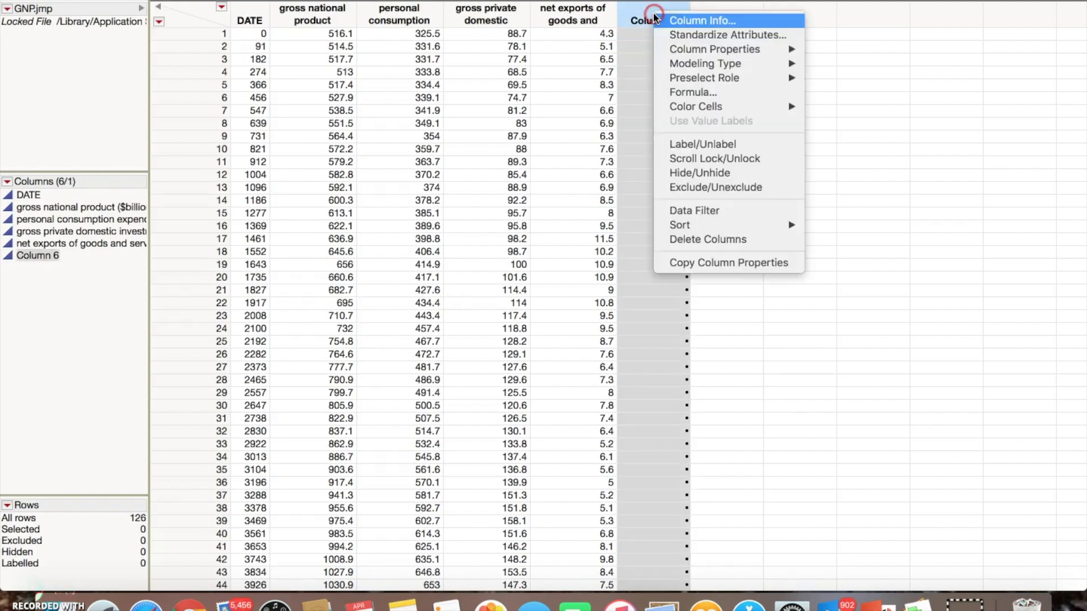
{"action": "mouse_move", "coordinate": [707, 50]}
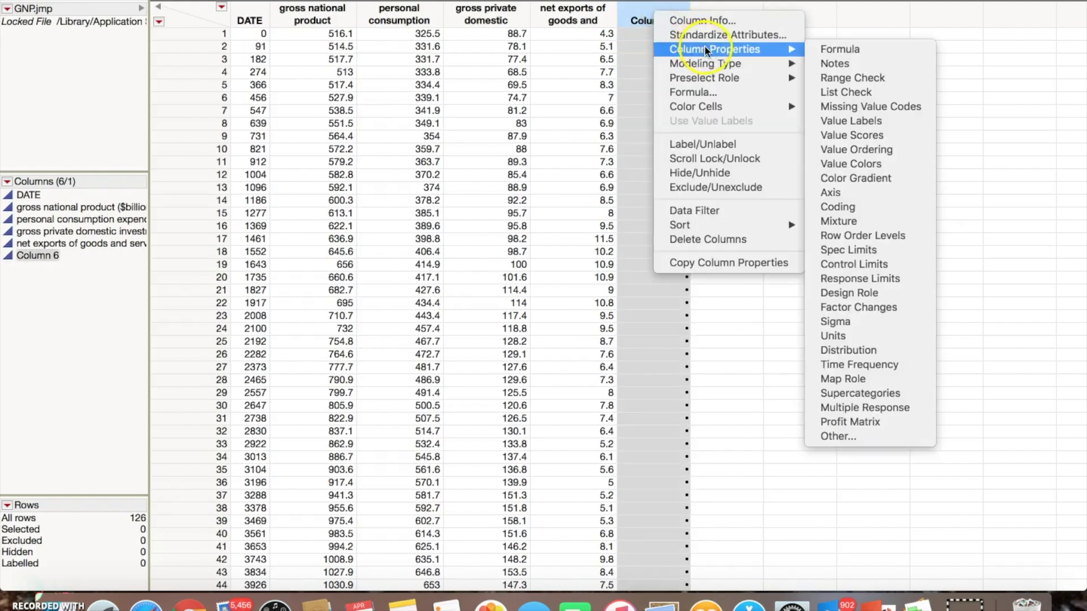
{"action": "left_click", "coordinate": [843, 50]}
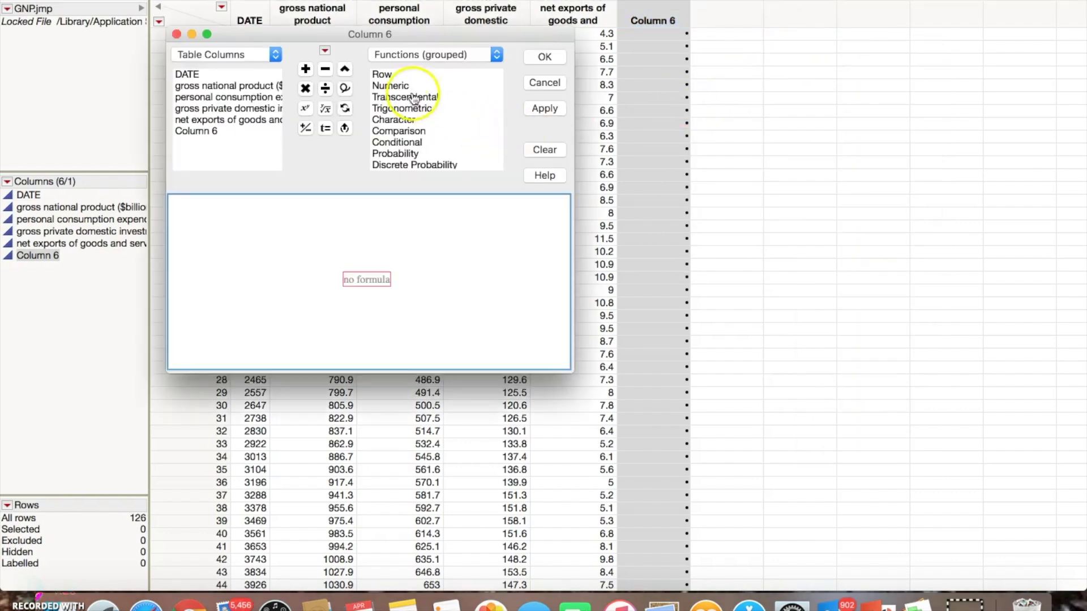
{"action": "left_click", "coordinate": [391, 99]}
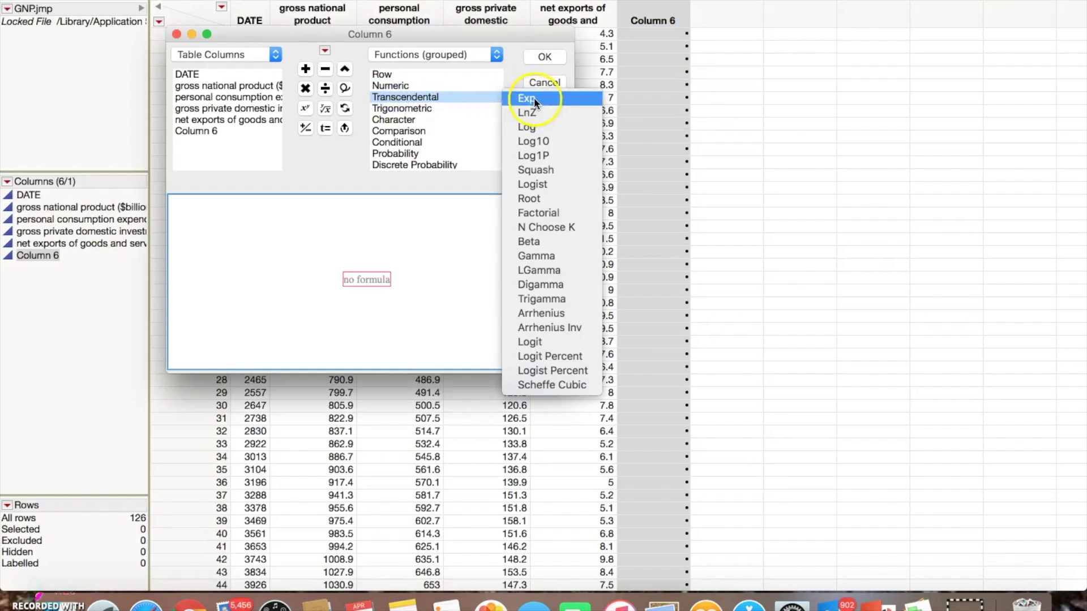
{"action": "left_click", "coordinate": [534, 127]}
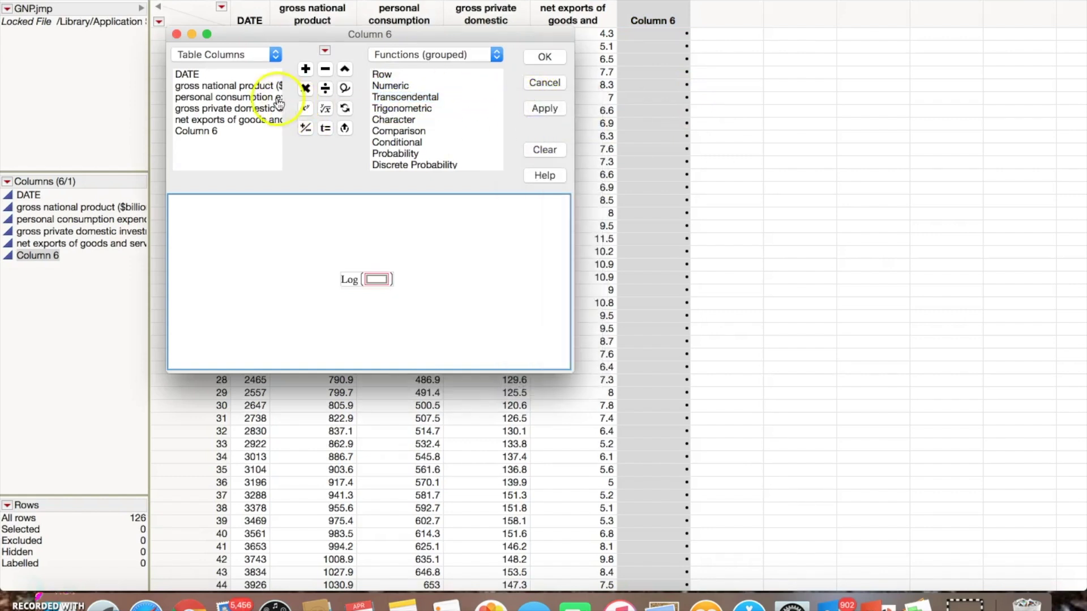
{"action": "left_click", "coordinate": [230, 85]}
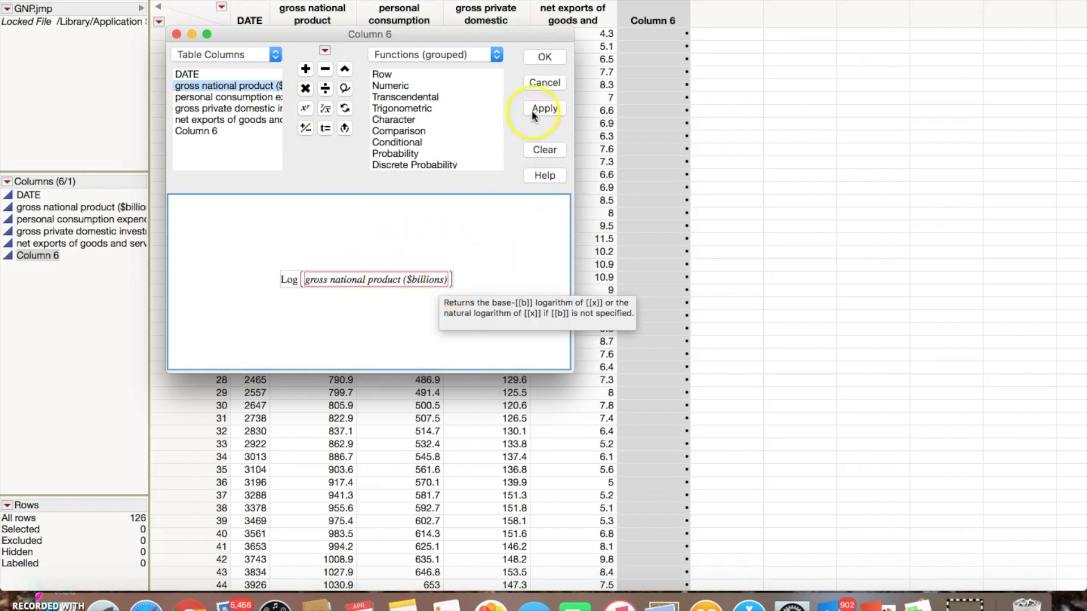
{"action": "left_click", "coordinate": [544, 59]}
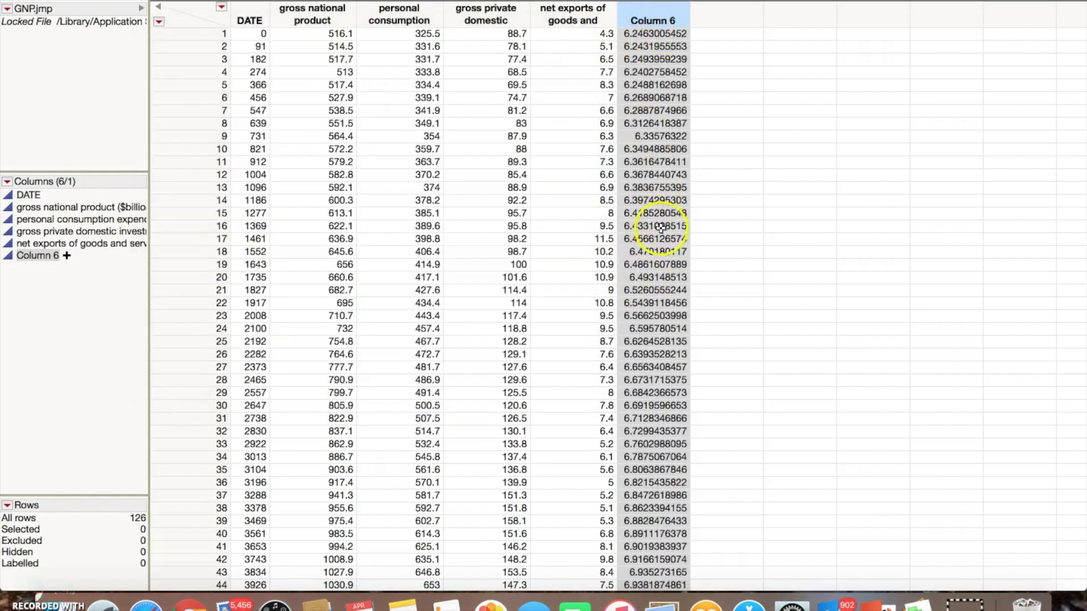
- Rename Column 6 to Log[GNP($billions)]
{"action": "right_click", "coordinate": [659, 17]}
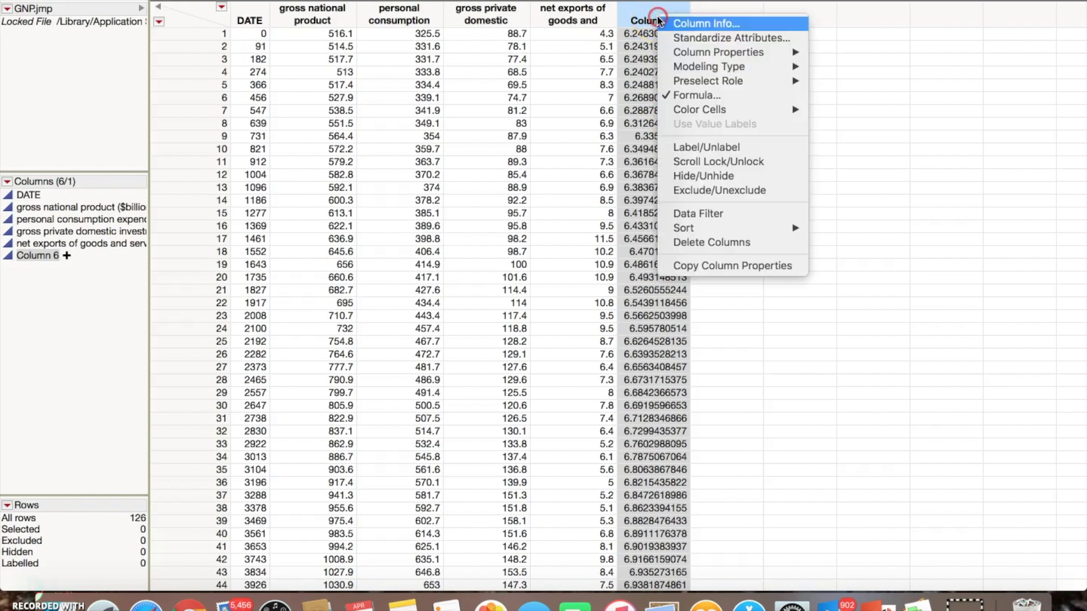
{"action": "mouse_move", "coordinate": [745, 227]}
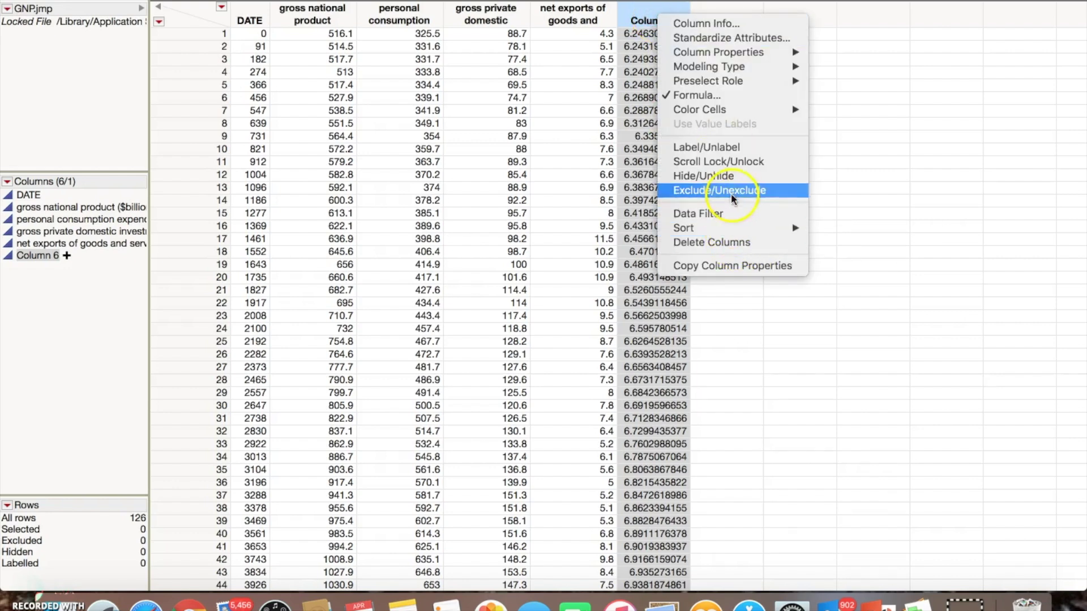
{"action": "left_click", "coordinate": [639, 13]}
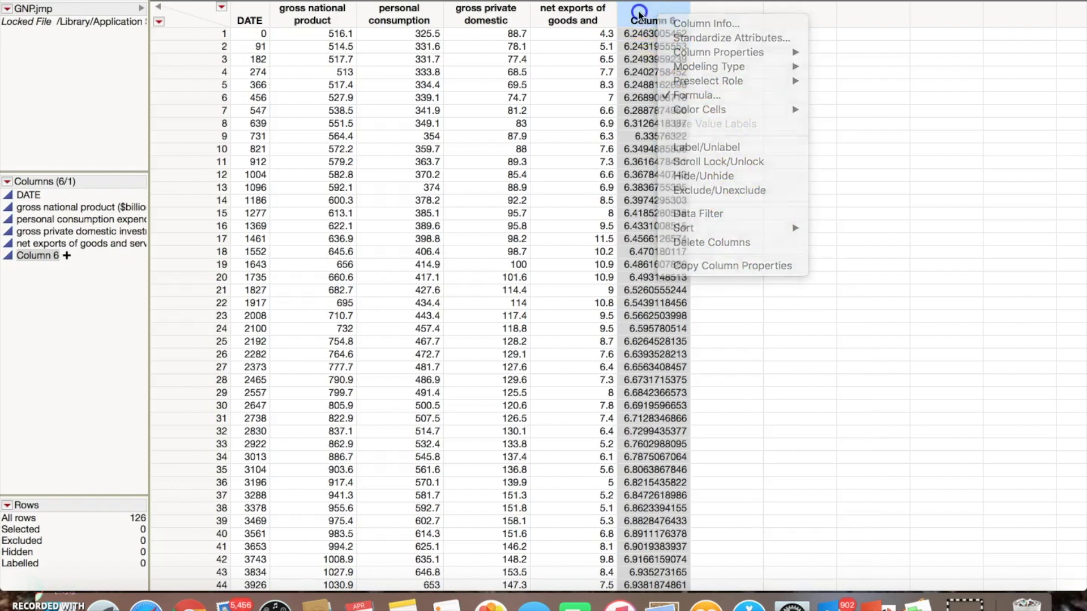
{"action": "double_click", "coordinate": [640, 12]}
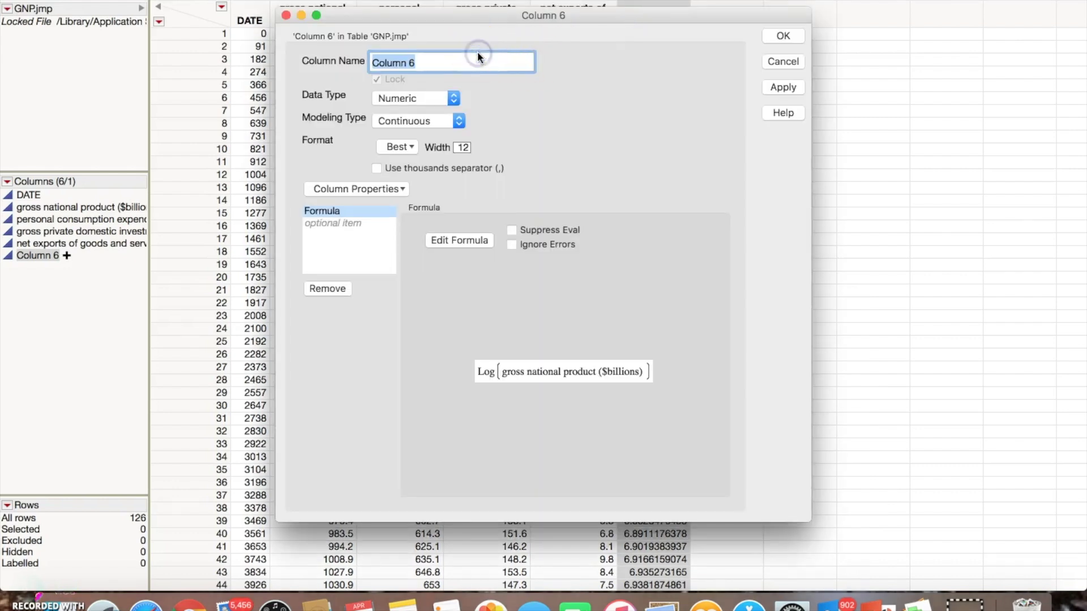
{"action": "type", "text": "Log[GNP($b"}
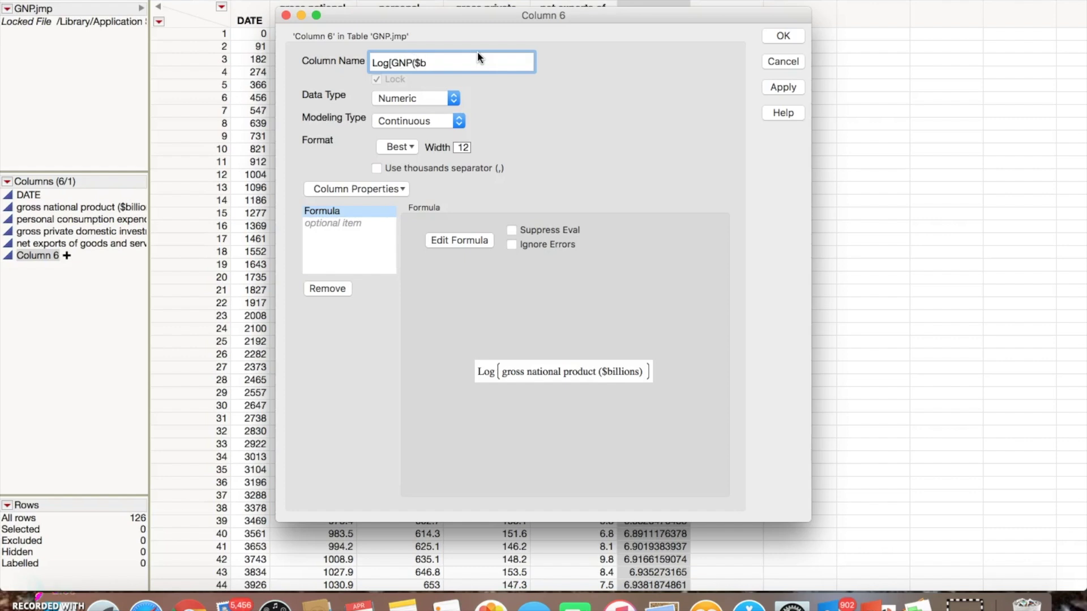
{"action": "type", "text": "illioin"}
{"action": "left_click", "coordinate": [783, 36]}
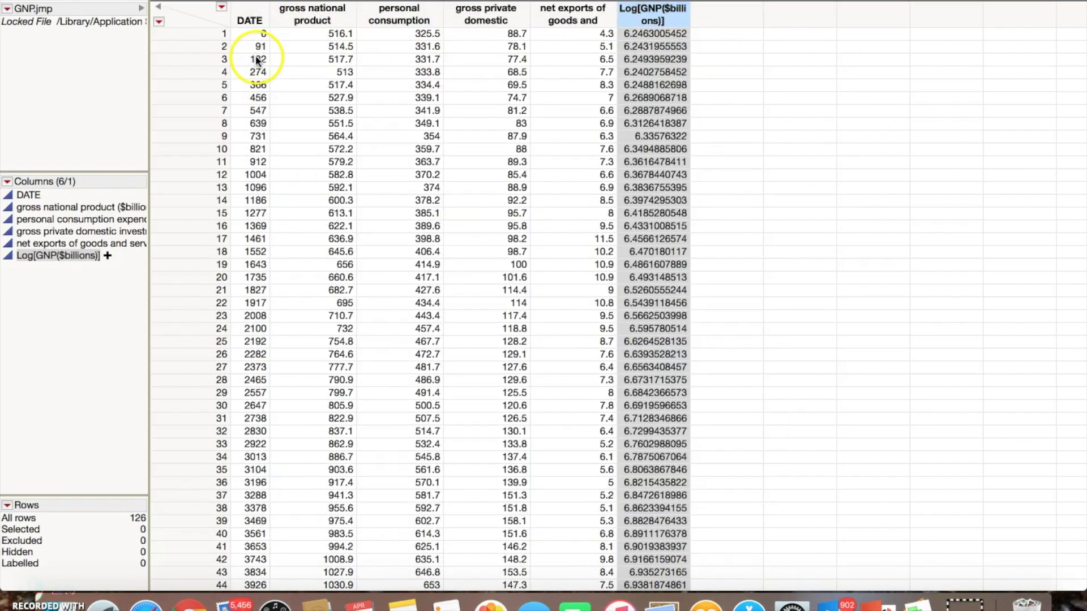
- Start a Time Series analysis with Log[GNP($billions)] as the Y series and DATE as Time ID
{"action": "left_click", "coordinate": [317, 0]}
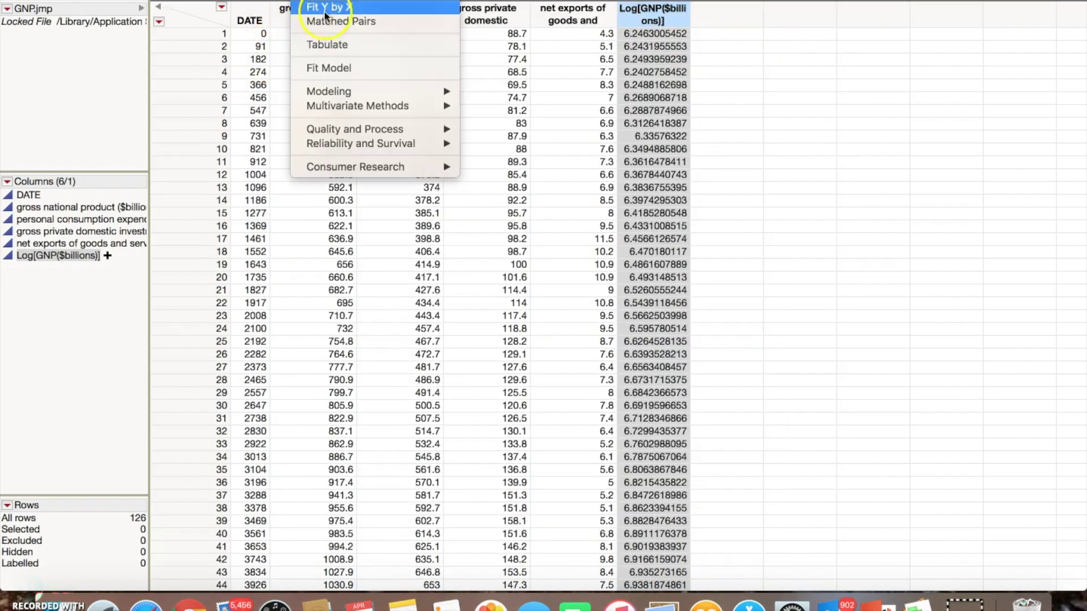
{"action": "mouse_move", "coordinate": [335, 105]}
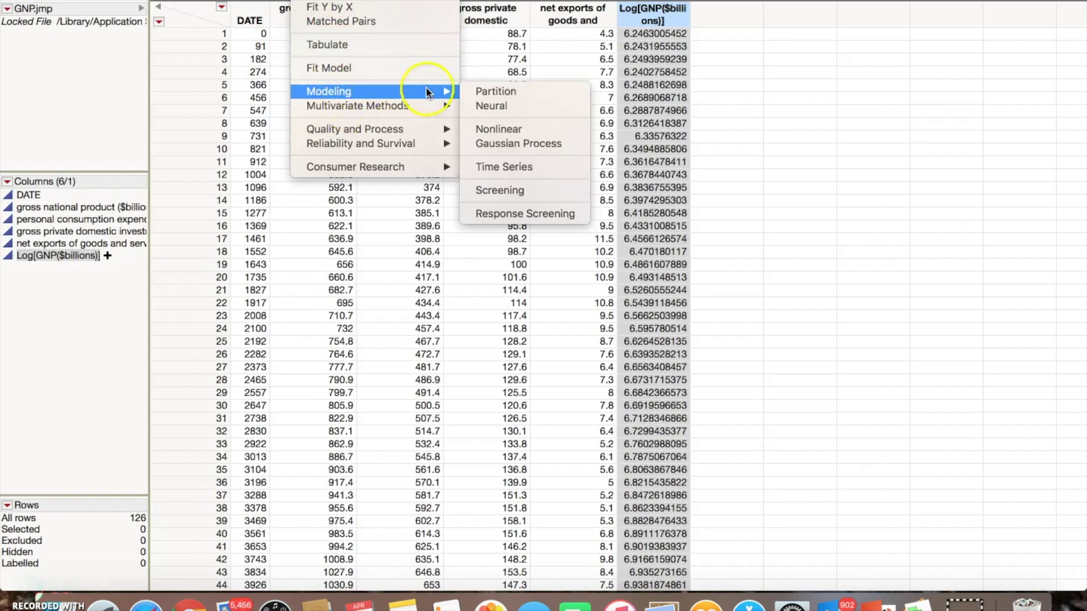
{"action": "left_click", "coordinate": [517, 165]}
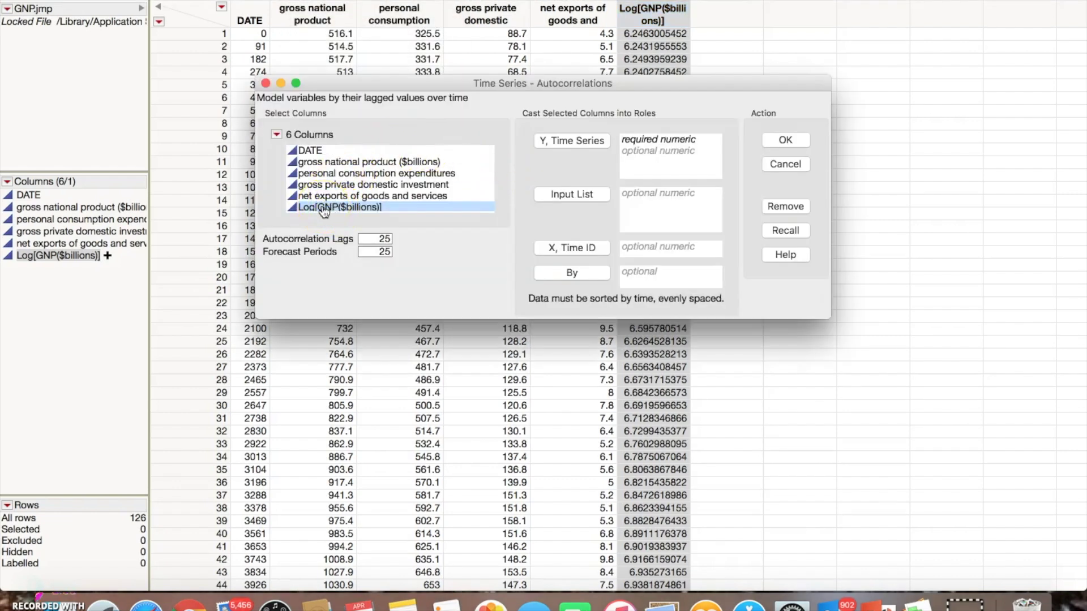
{"action": "left_click_drag", "start_coordinate": [324, 211], "coordinate": [659, 145]}
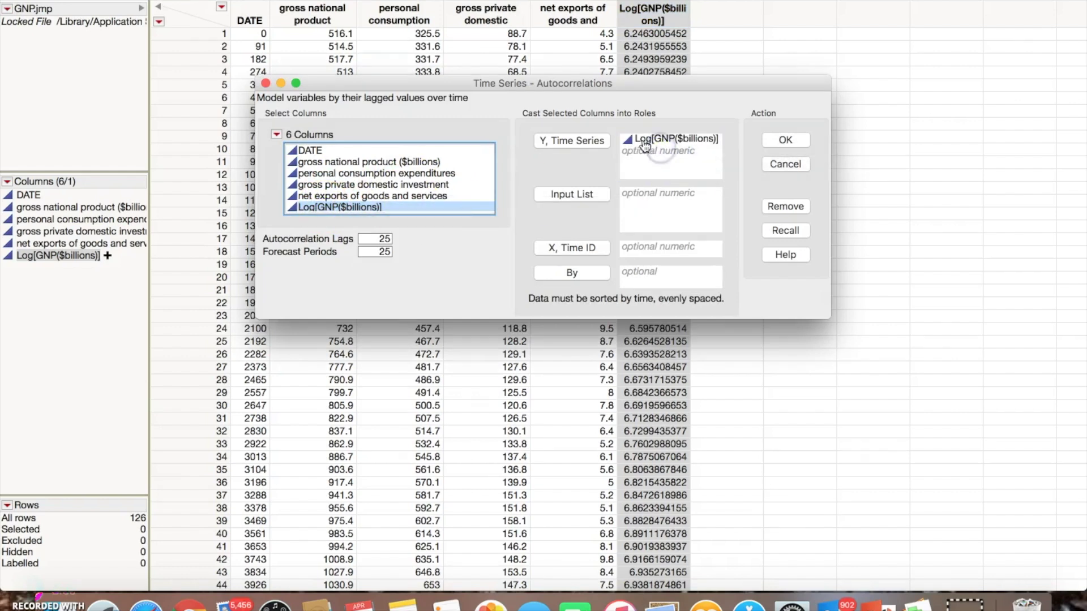
{"action": "left_click", "coordinate": [311, 154]}
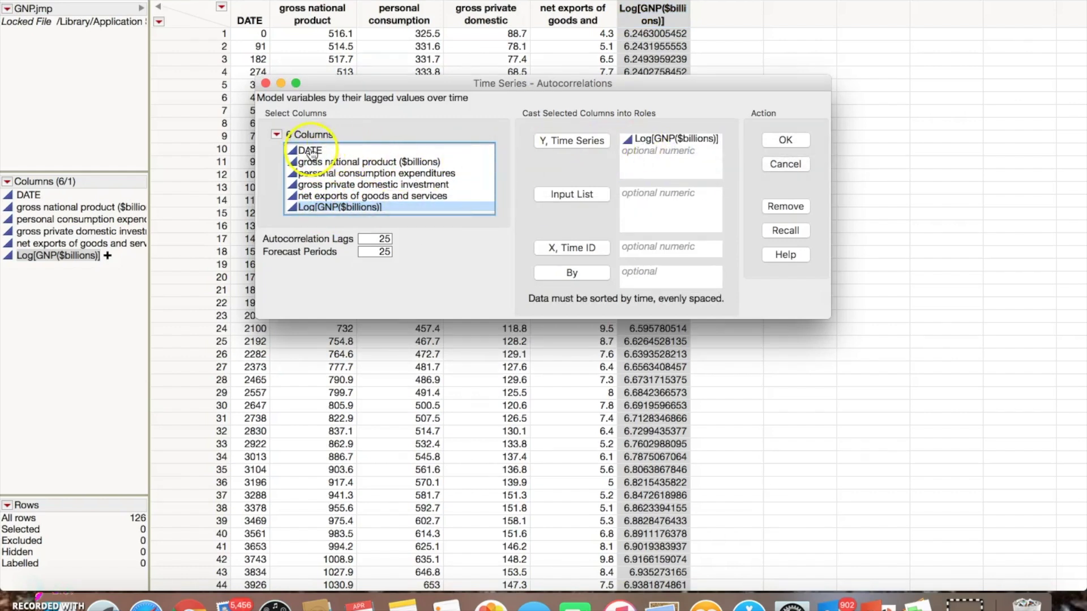
{"action": "left_click_drag", "start_coordinate": [311, 154], "coordinate": [637, 249]}
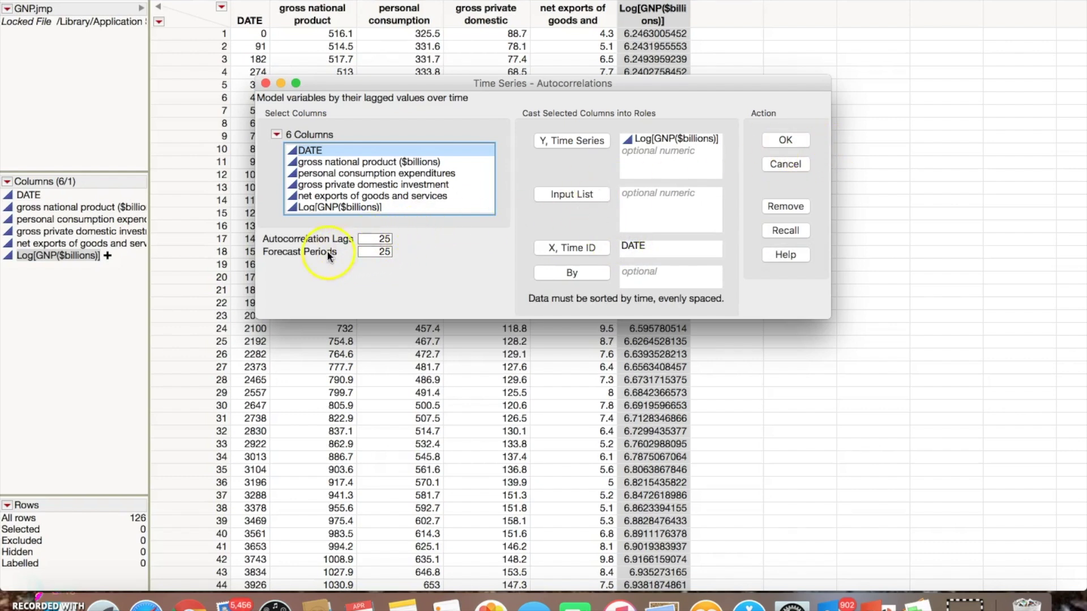
- Run the Time Series report for Log[GNP($billions)] and open its red-triangle options menu
{"action": "left_click", "coordinate": [783, 142]}
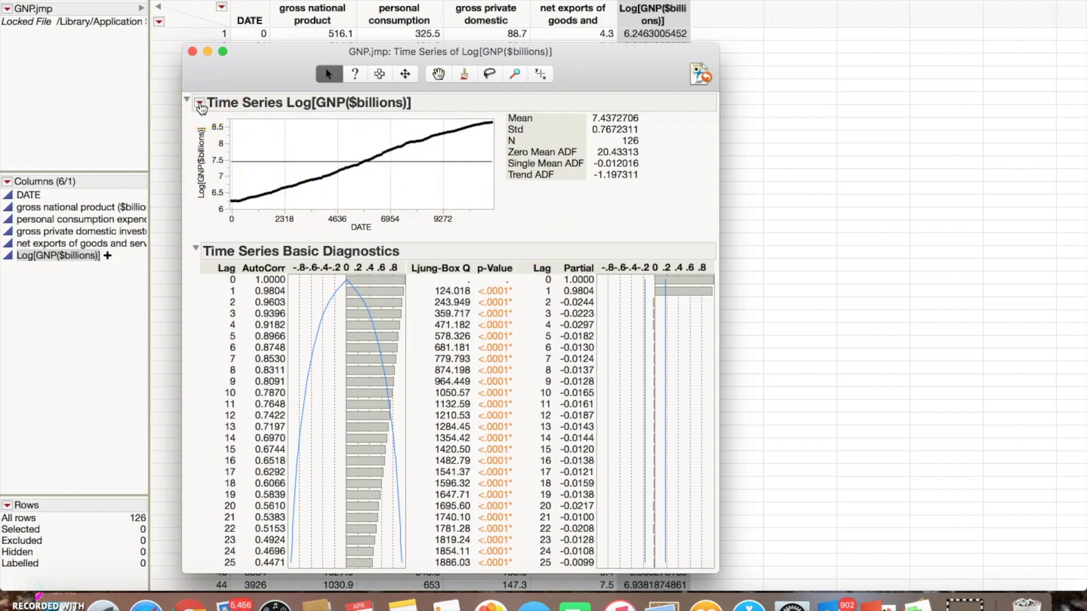
{"action": "left_click", "coordinate": [201, 104]}
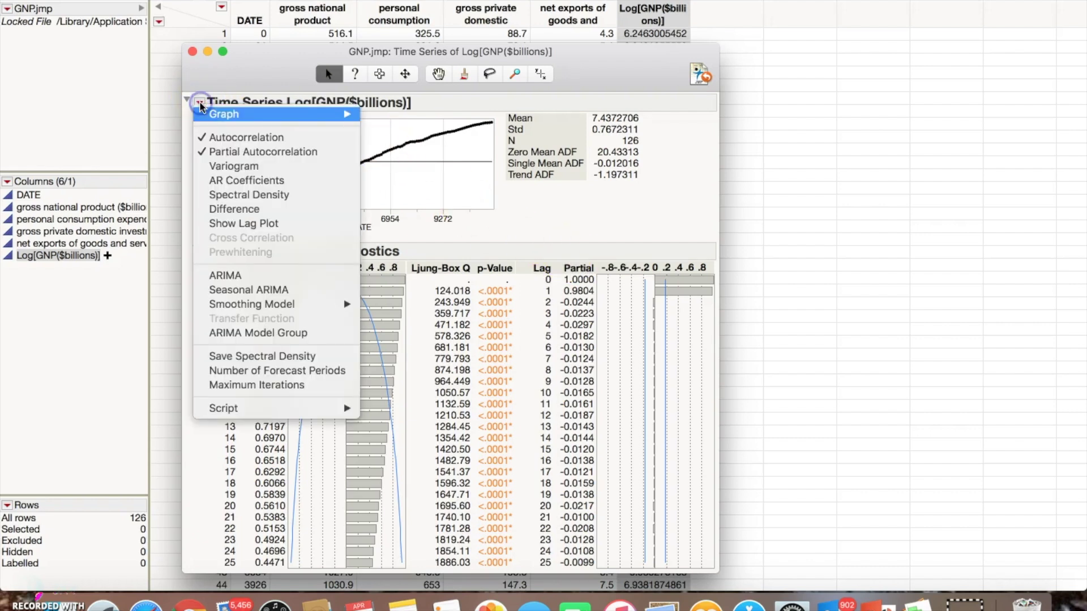
- Difference the log GNP series with nonseasonal differencing order 1
{"action": "left_click", "coordinate": [235, 210]}
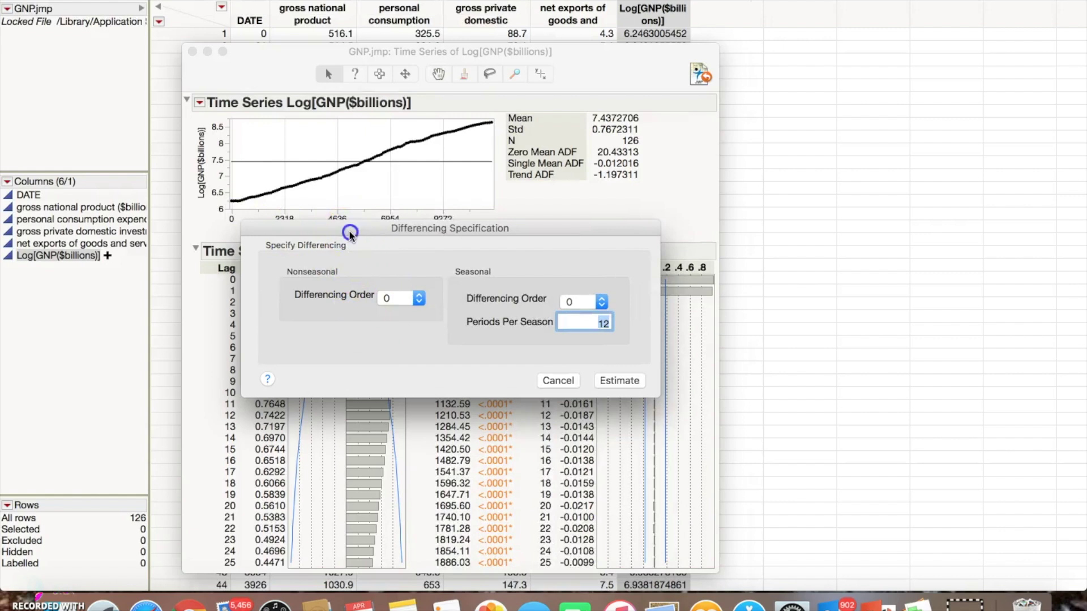
{"action": "left_click_drag", "start_coordinate": [352, 252], "coordinate": [540, 203]}
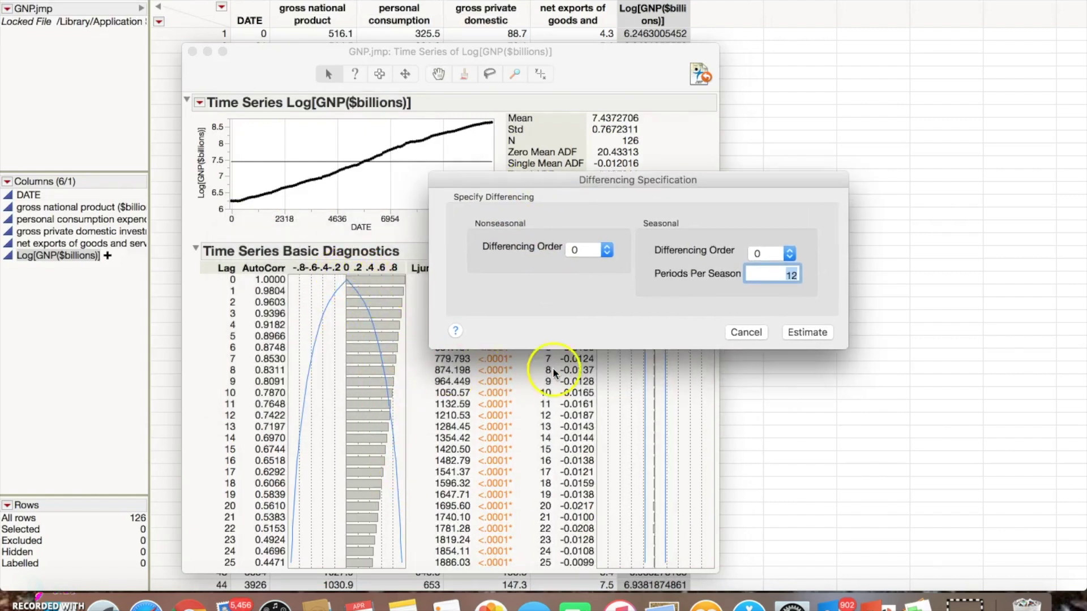
{"action": "left_click", "coordinate": [607, 250]}
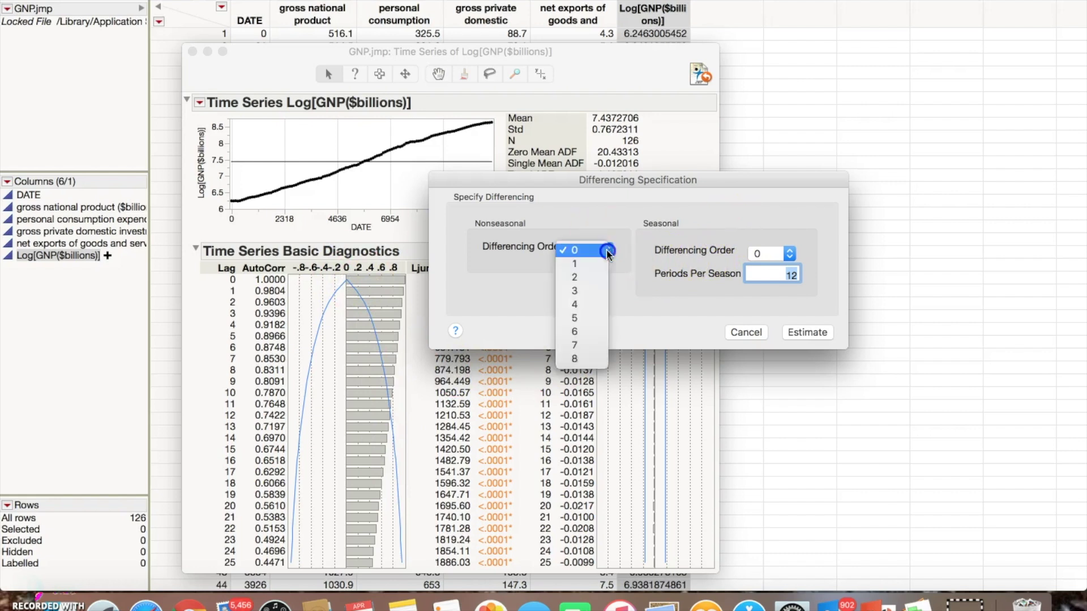
{"action": "left_click", "coordinate": [577, 265]}
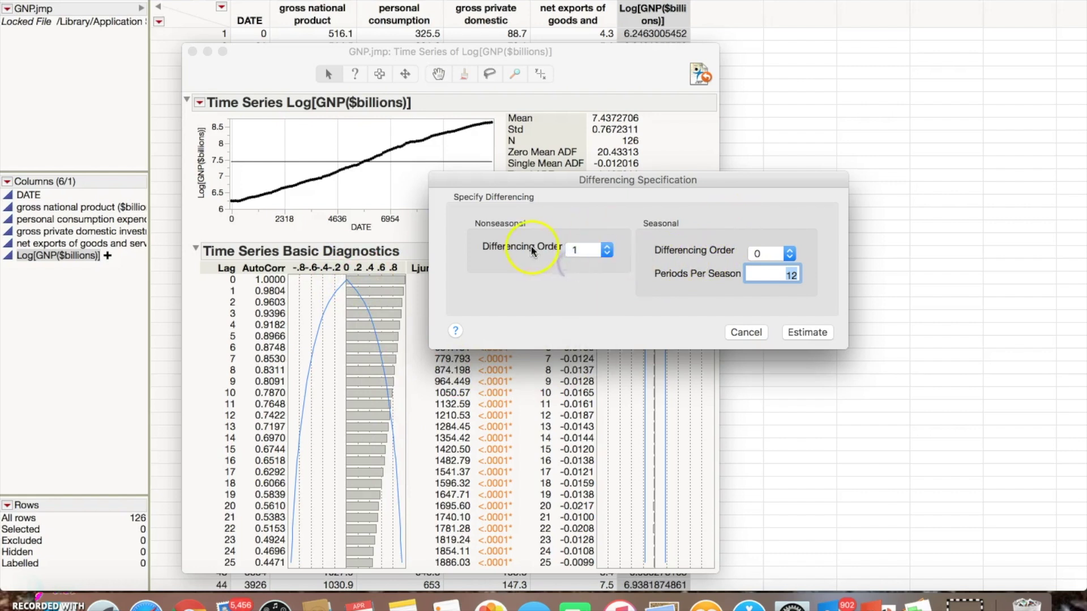
{"action": "left_click", "coordinate": [806, 332]}
{"action": "scroll", "coordinate": [574, 331], "scroll_direction": "down", "scroll_amount": 5}
{"action": "scroll", "coordinate": [574, 331], "scroll_direction": "down", "scroll_amount": 10}
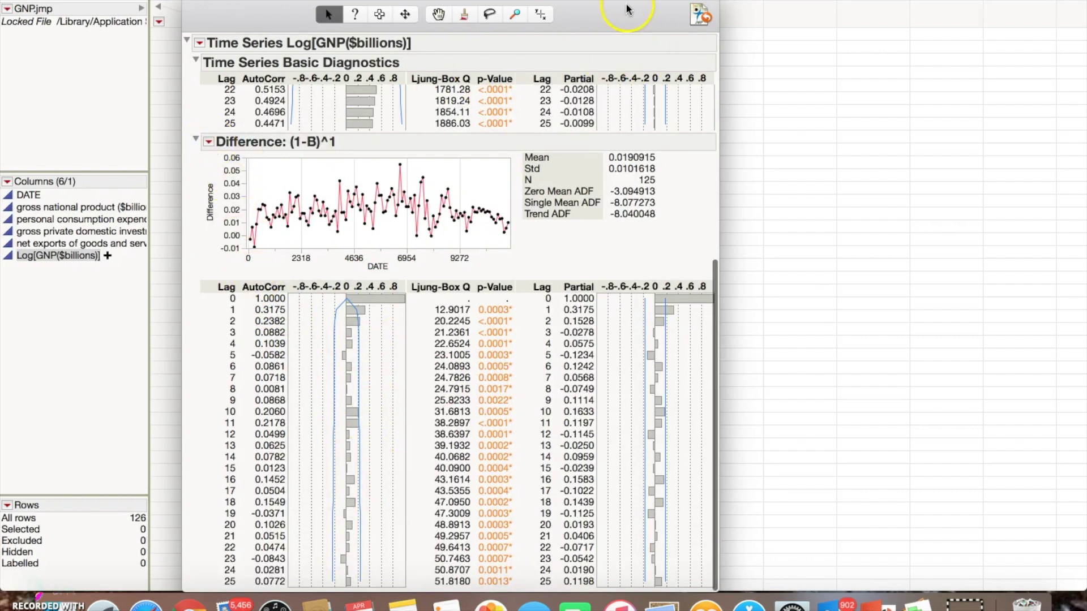
{"action": "left_click_drag", "start_coordinate": [633, 3], "coordinate": [676, 3]}
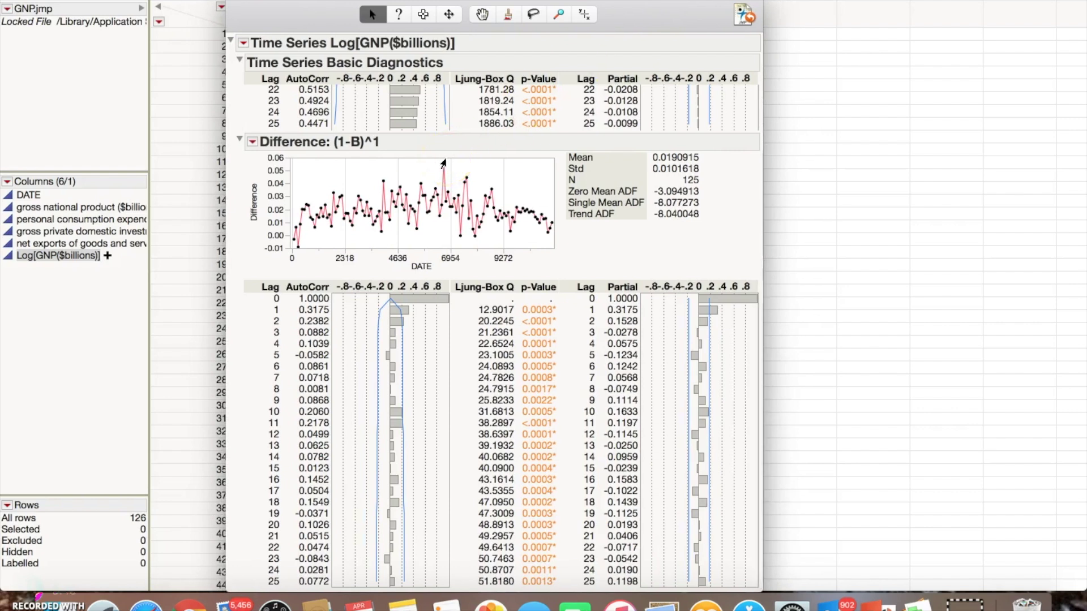
{"action": "left_click", "coordinate": [253, 143]}
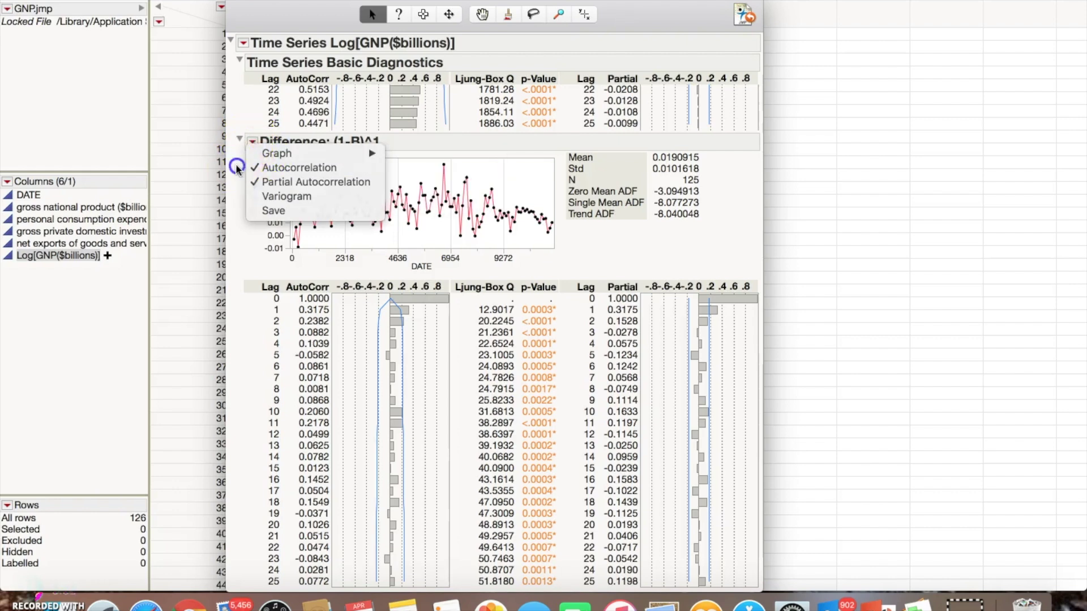
{"action": "left_click", "coordinate": [237, 168]}
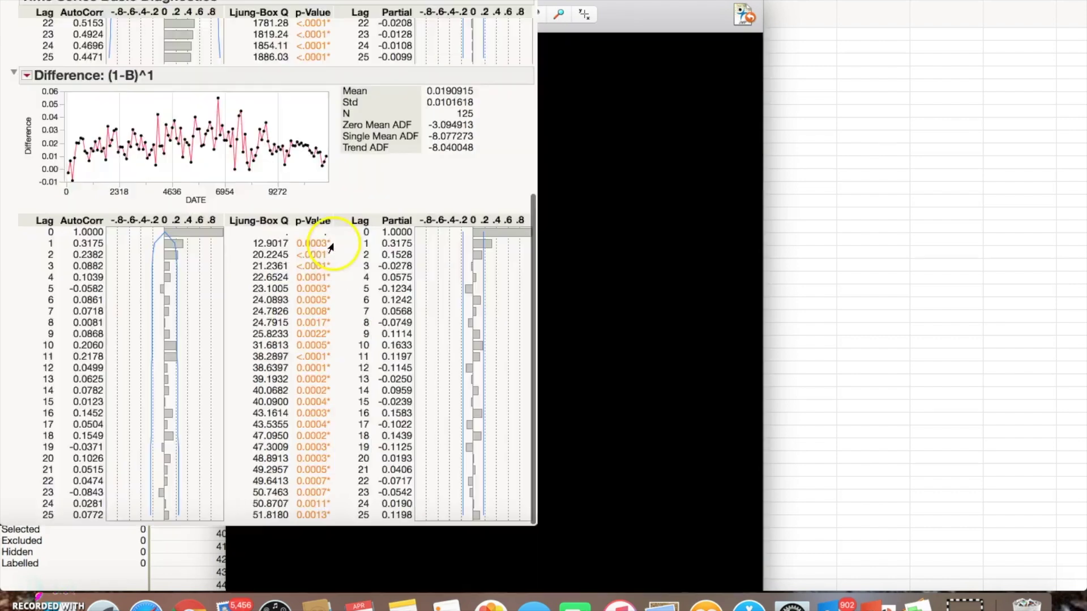
{"action": "left_click", "coordinate": [638, 303]}
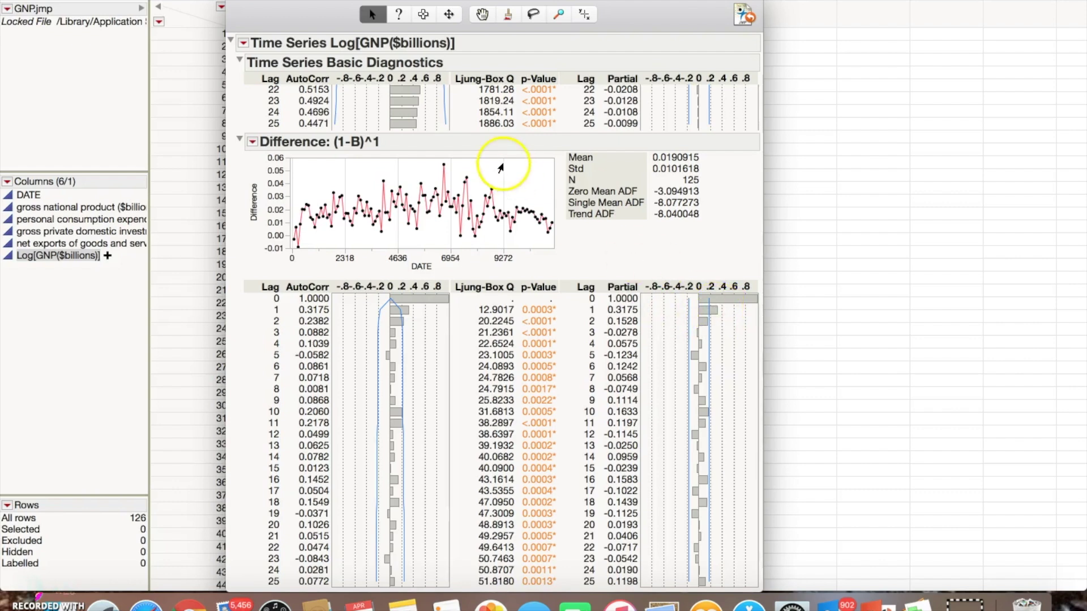
- Open the ARIMA specification and set autoregressive order 1 and differencing order 1
{"action": "left_click", "coordinate": [244, 43]}
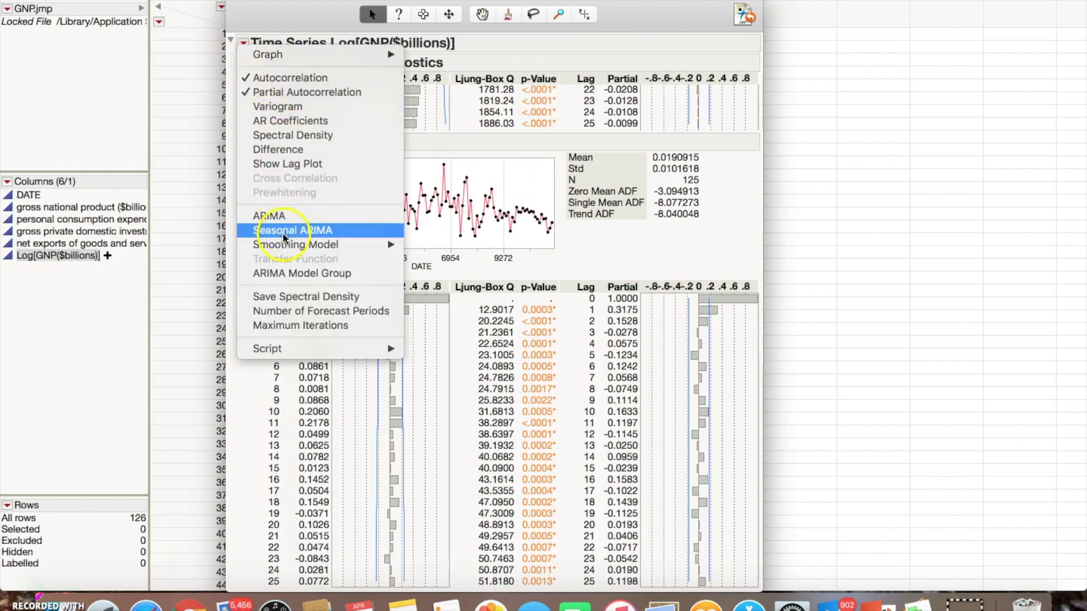
{"action": "left_click", "coordinate": [279, 218]}
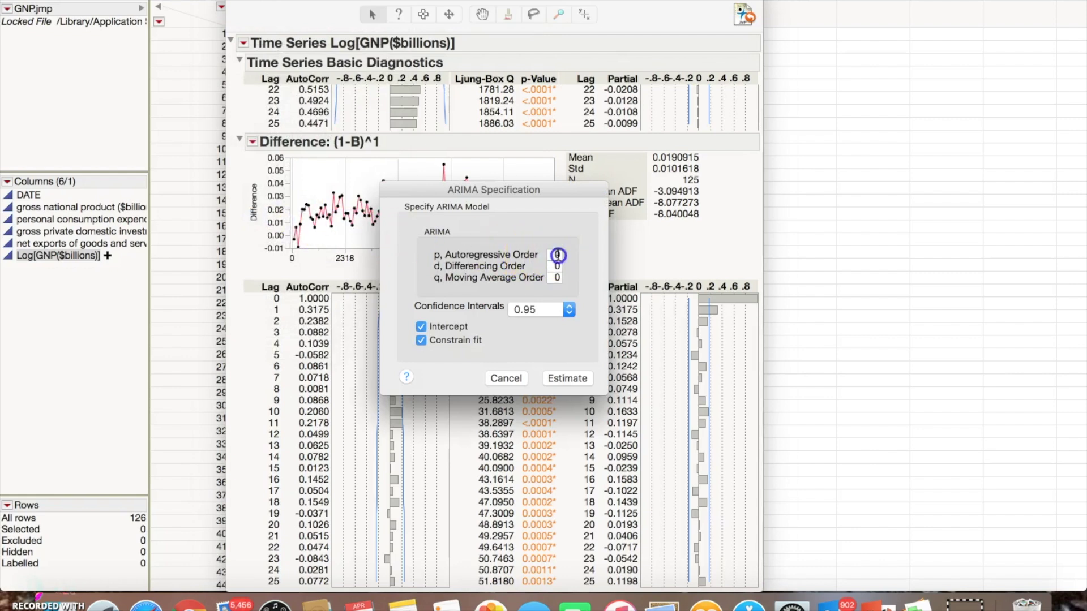
{"action": "double_click", "coordinate": [556, 254]}
{"action": "double_click", "coordinate": [558, 266]}
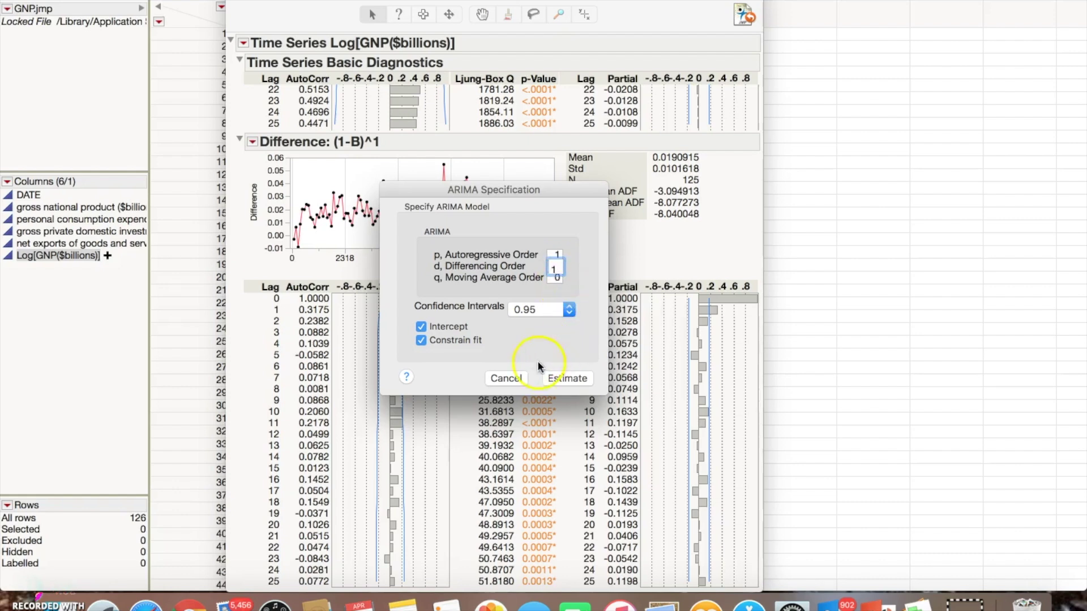
{"action": "left_click", "coordinate": [558, 379]}
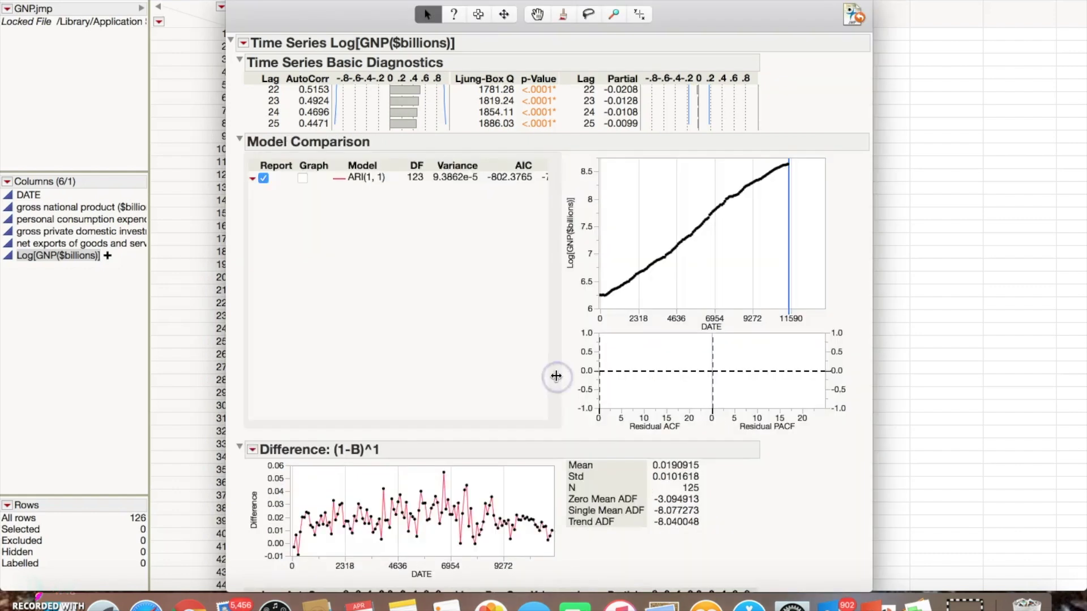
{"action": "scroll", "coordinate": [552, 372], "scroll_direction": "down", "scroll_amount": 1}
{"action": "scroll", "coordinate": [553, 372], "scroll_direction": "down", "scroll_amount": 1}
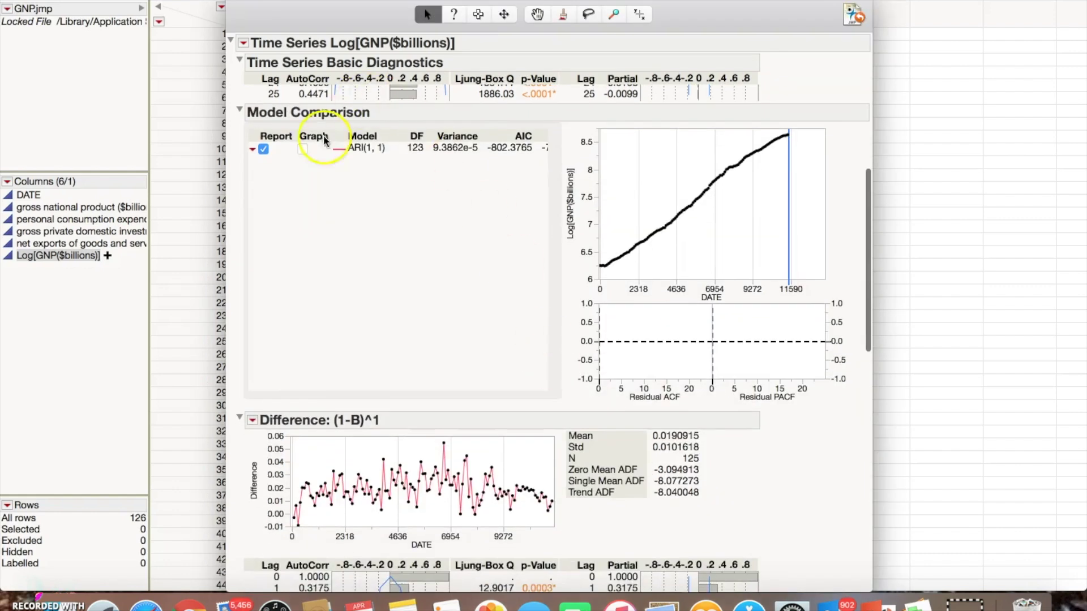
{"action": "left_click", "coordinate": [265, 150]}
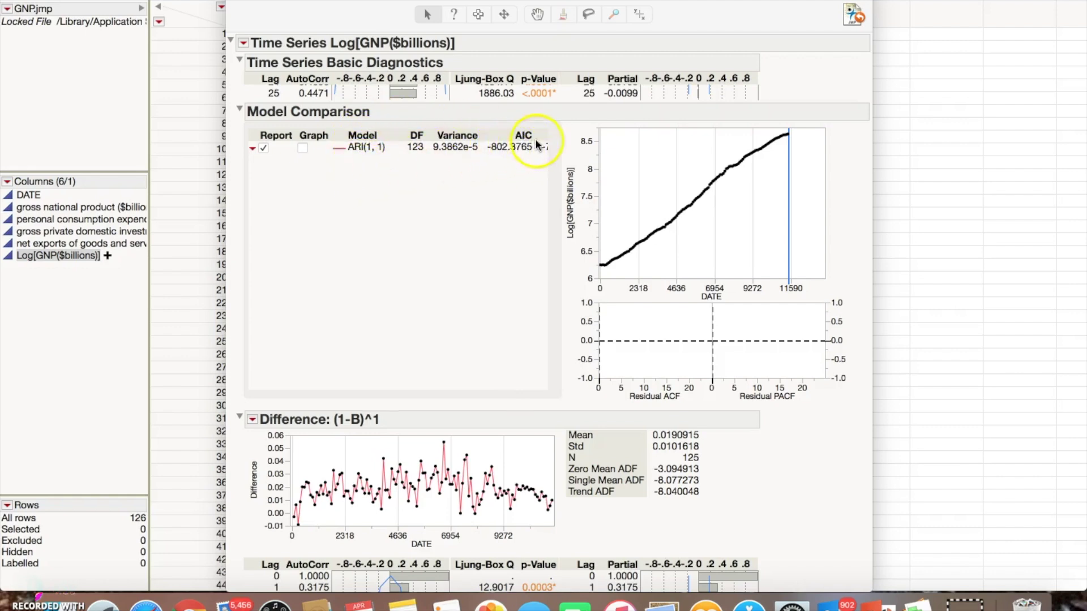
{"action": "scroll", "coordinate": [472, 210], "scroll_direction": "down", "scroll_amount": 5}
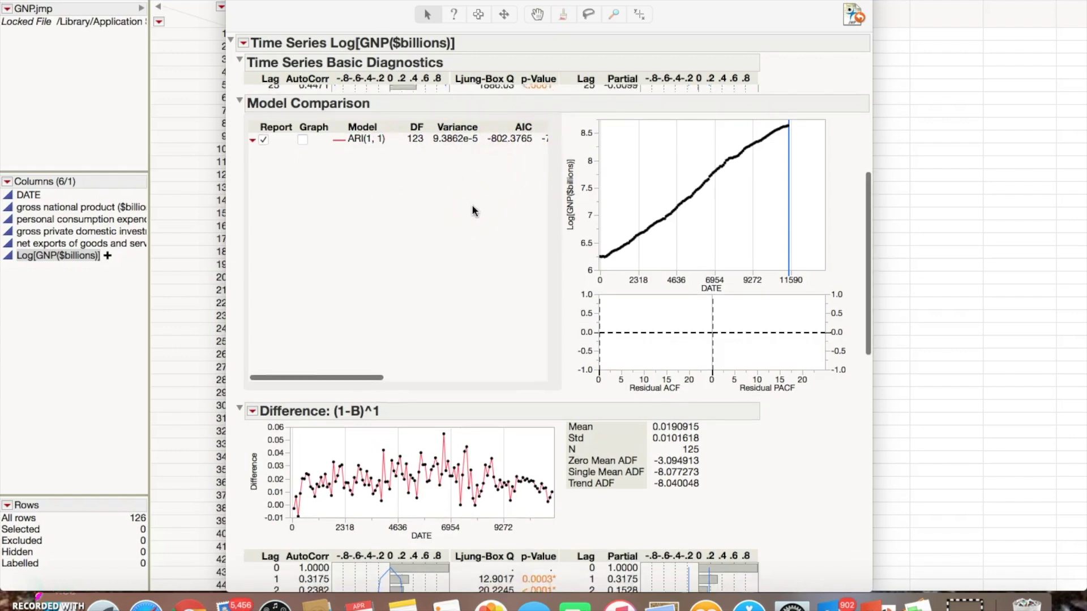
{"action": "scroll", "coordinate": [473, 210], "scroll_direction": "down", "scroll_amount": 10}
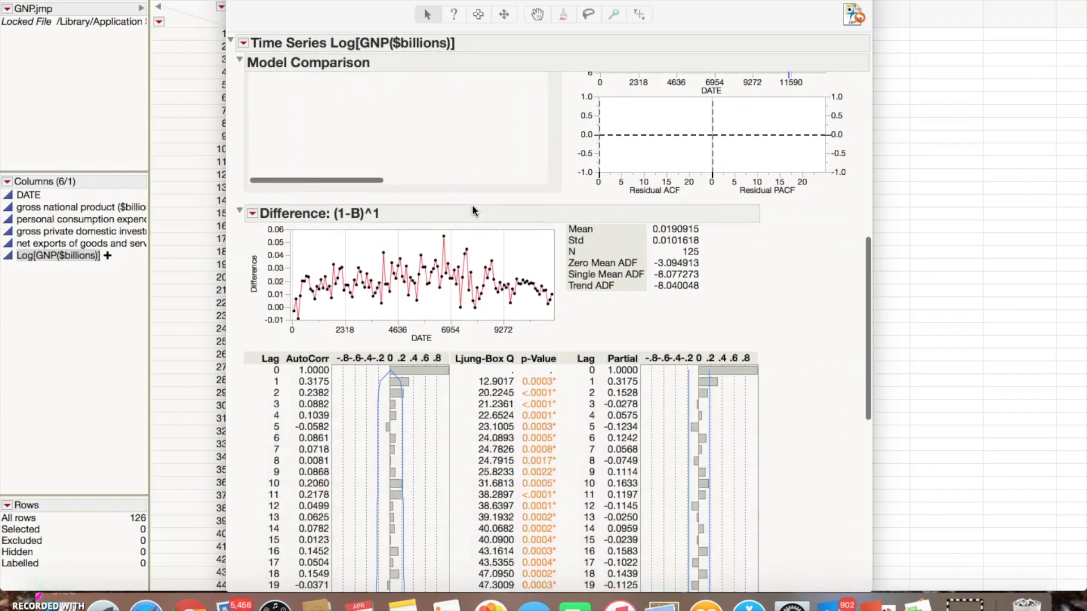
{"action": "scroll", "coordinate": [473, 209], "scroll_direction": "down", "scroll_amount": 1}
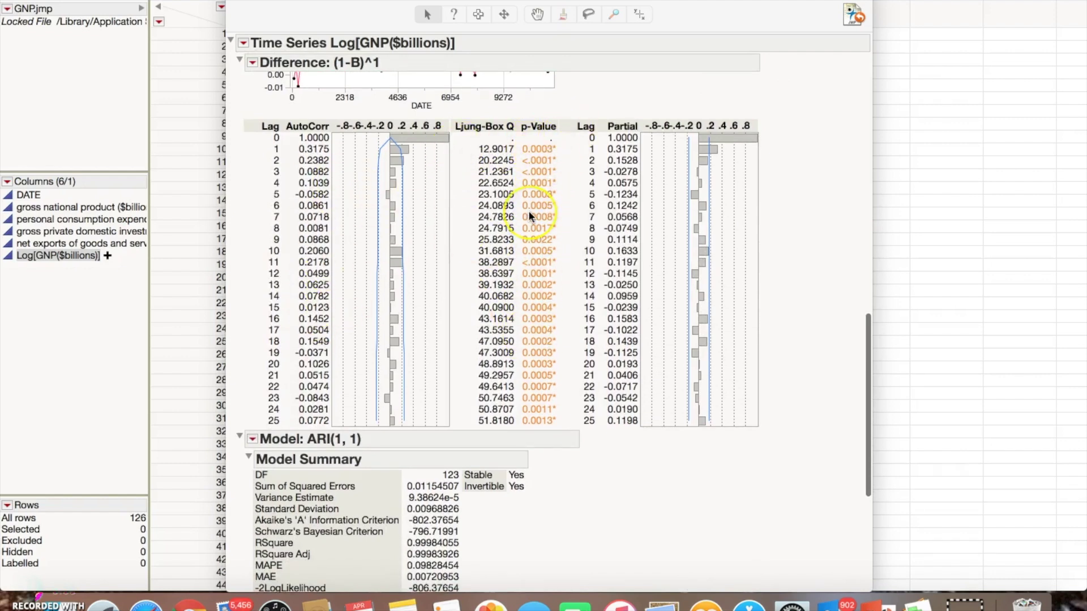
{"action": "scroll", "coordinate": [529, 213], "scroll_direction": "down", "scroll_amount": 7}
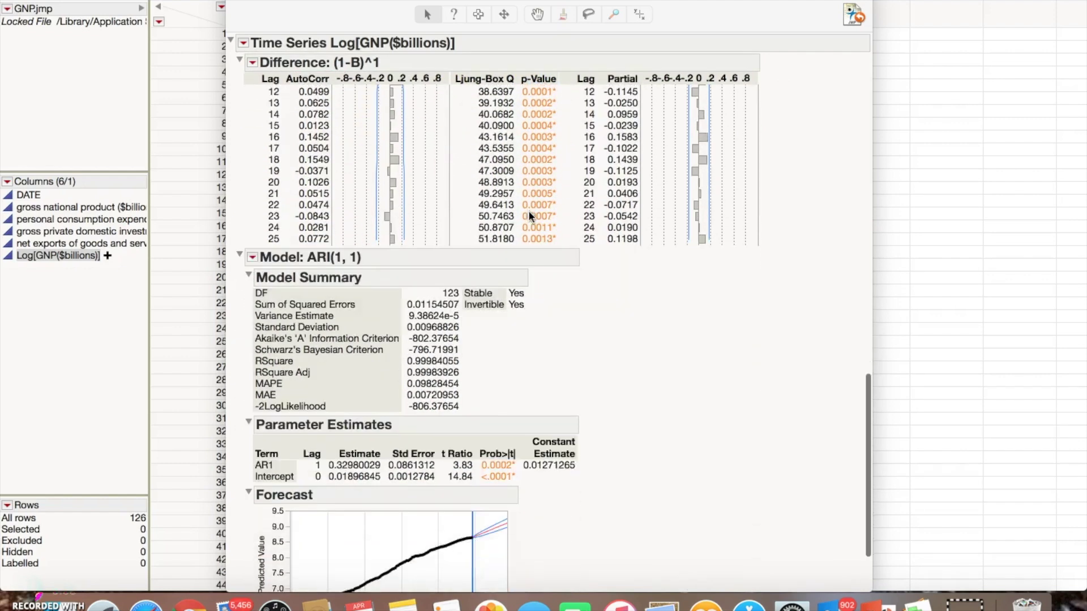
{"action": "scroll", "coordinate": [529, 215], "scroll_direction": "down", "scroll_amount": 4}
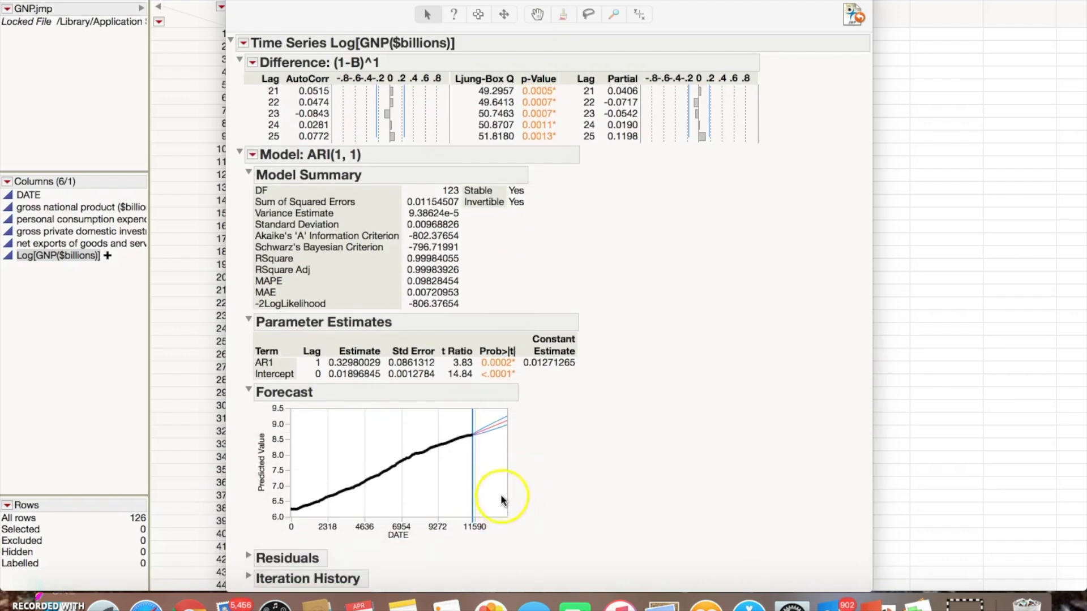
- Expand the ARI(1,1) Residuals section and enlarge the Forecast plot
{"action": "left_click", "coordinate": [248, 556]}
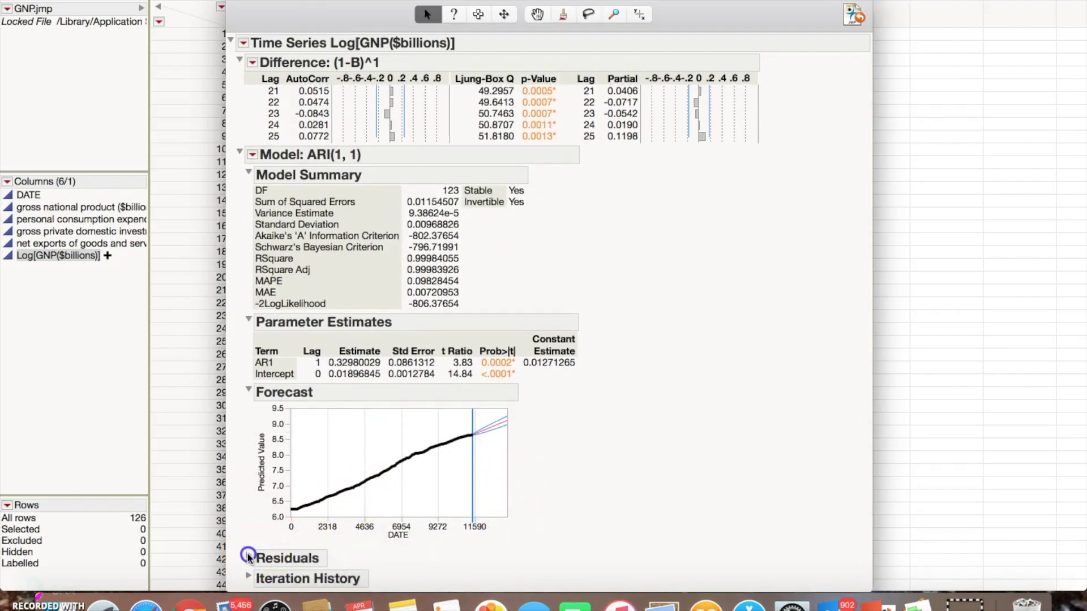
{"action": "left_click", "coordinate": [249, 559]}
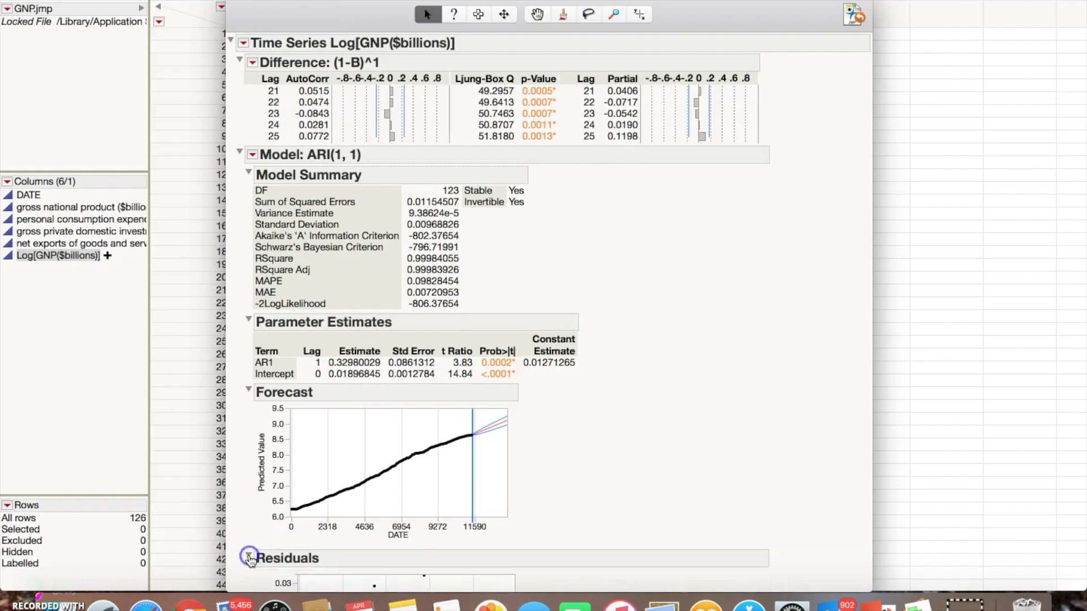
{"action": "scroll", "coordinate": [394, 464], "scroll_direction": "down", "scroll_amount": 15}
{"action": "scroll", "coordinate": [395, 464], "scroll_direction": "down", "scroll_amount": 2}
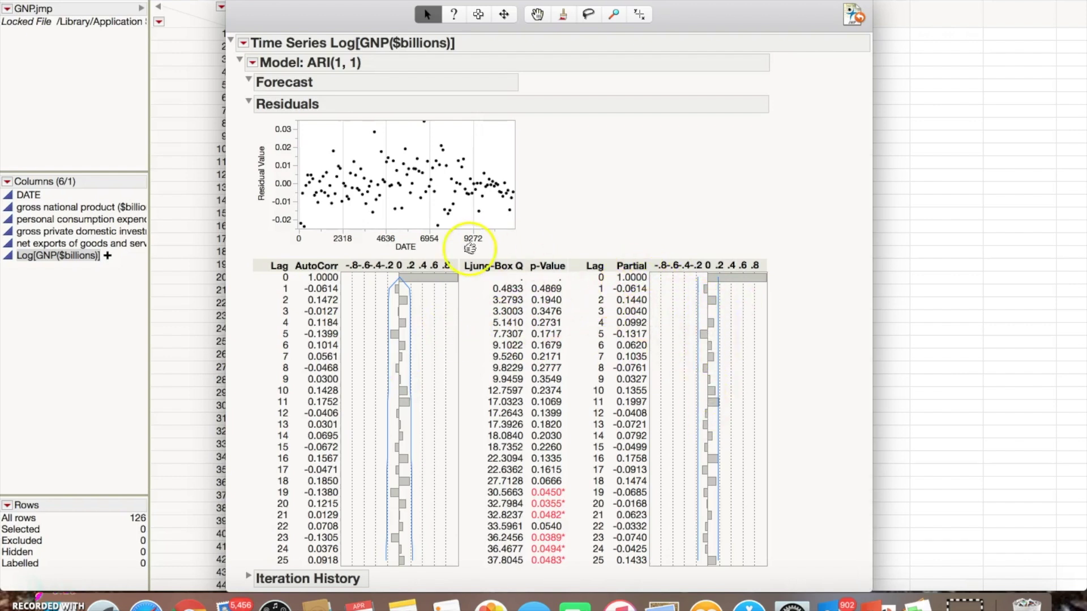
{"action": "scroll", "coordinate": [389, 213], "scroll_direction": "up", "scroll_amount": 5}
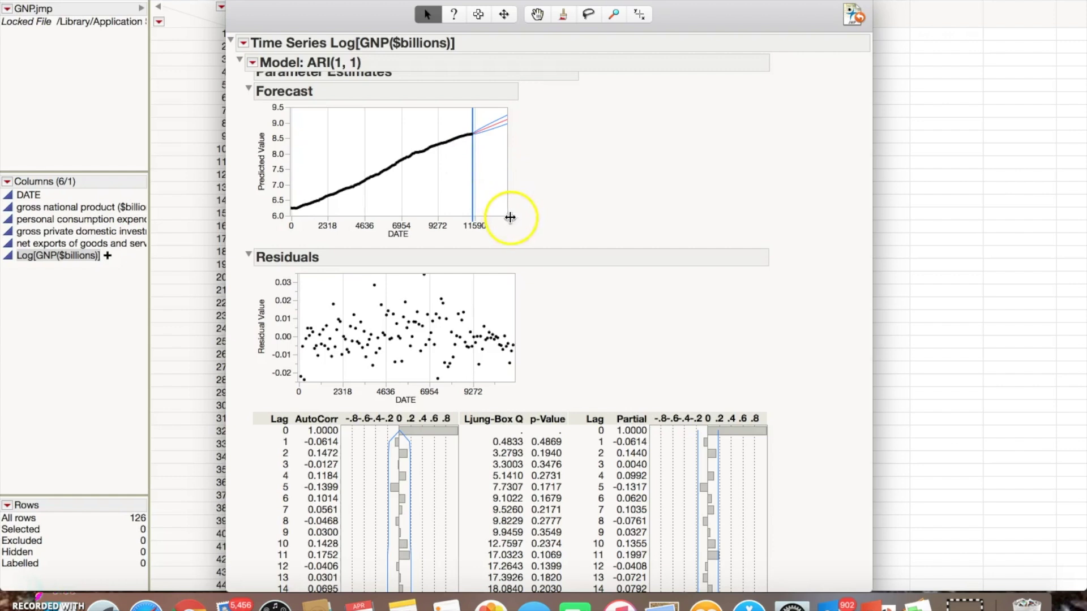
{"action": "left_click_drag", "start_coordinate": [509, 216], "coordinate": [609, 244]}
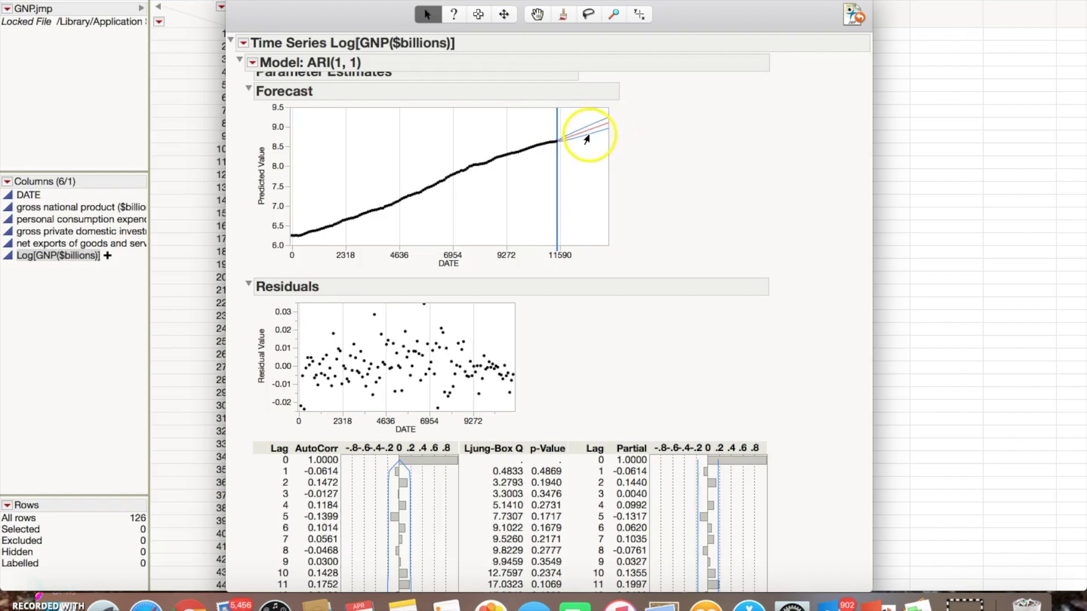
- Save the ARI(1,1) prediction formula to the new table untitled 29 and browse its columns
{"action": "left_click", "coordinate": [253, 64]}
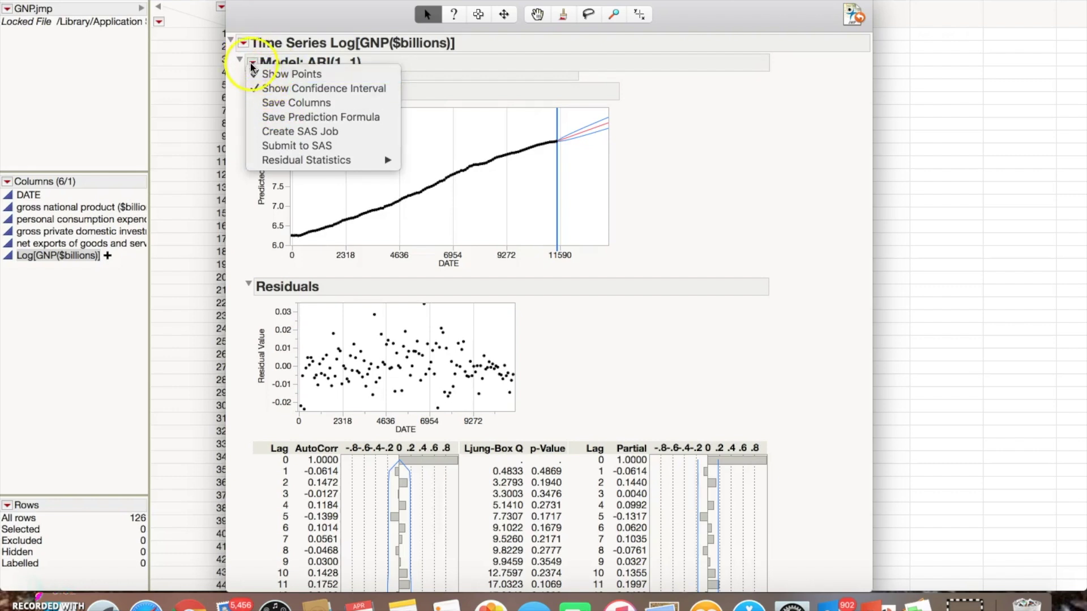
{"action": "left_click", "coordinate": [296, 117]}
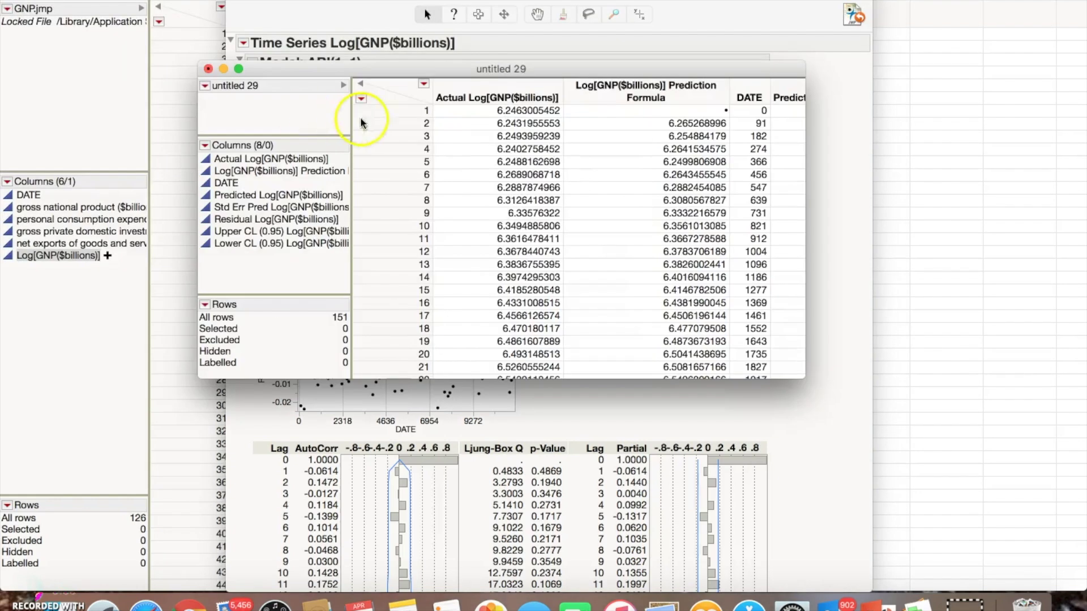
{"action": "scroll", "coordinate": [494, 163], "scroll_direction": "right", "scroll_amount": 2}
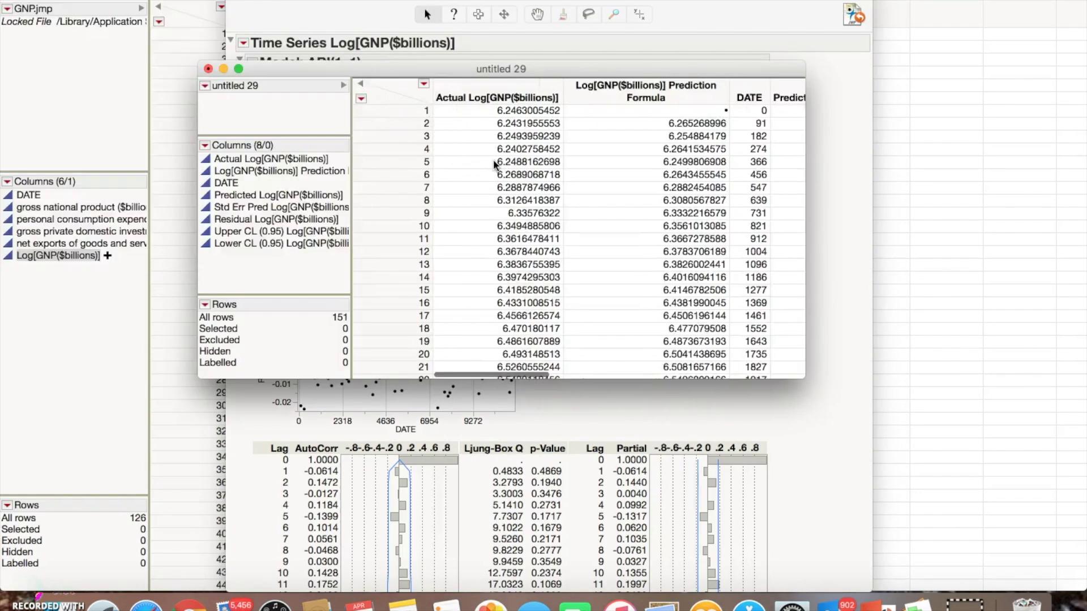
{"action": "scroll", "coordinate": [493, 163], "scroll_direction": "right", "scroll_amount": 3}
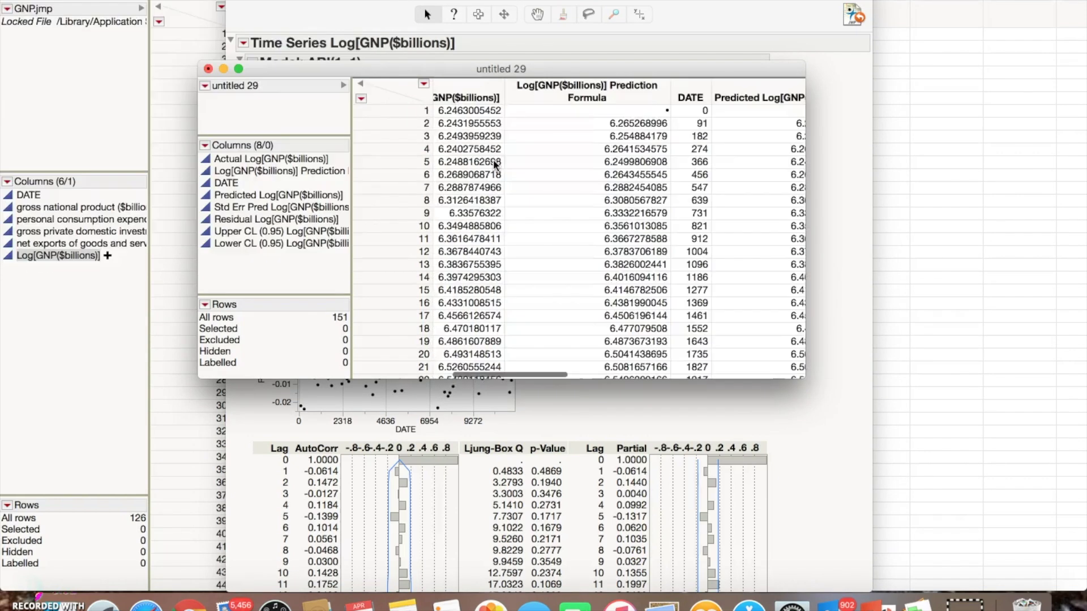
{"action": "scroll", "coordinate": [494, 163], "scroll_direction": "down", "scroll_amount": 3}
{"action": "scroll", "coordinate": [493, 163], "scroll_direction": "down", "scroll_amount": 15}
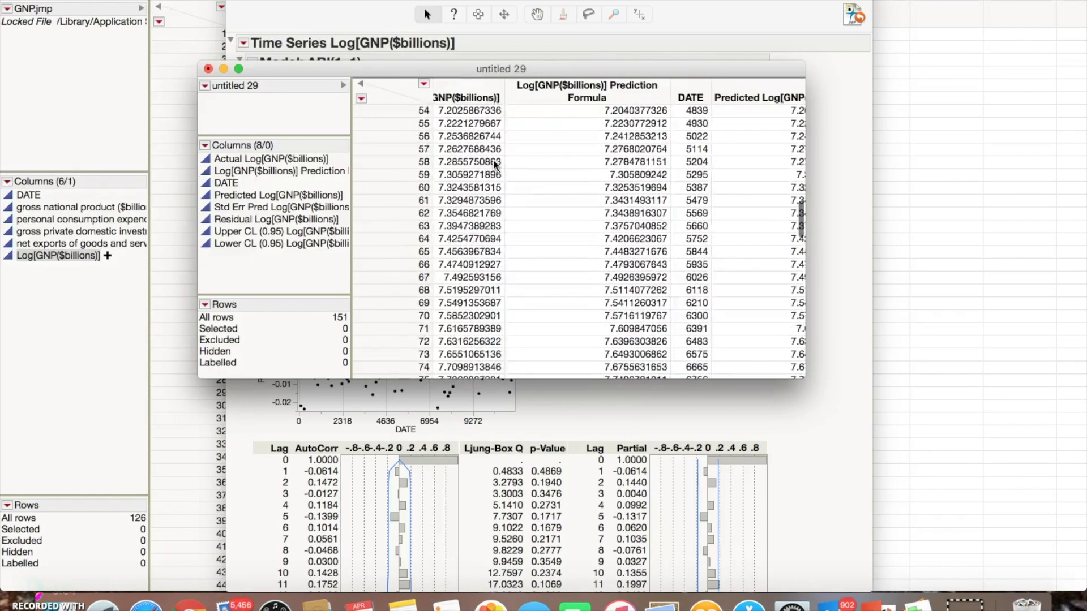
{"action": "scroll", "coordinate": [494, 163], "scroll_direction": "down", "scroll_amount": 20}
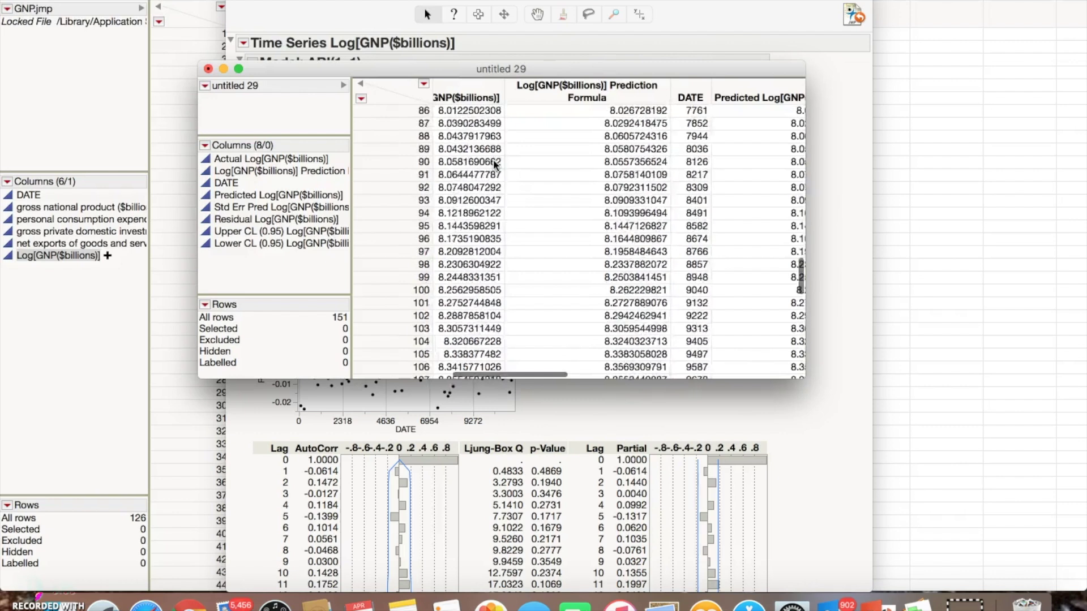
{"action": "scroll", "coordinate": [494, 163], "scroll_direction": "up", "scroll_amount": 3}
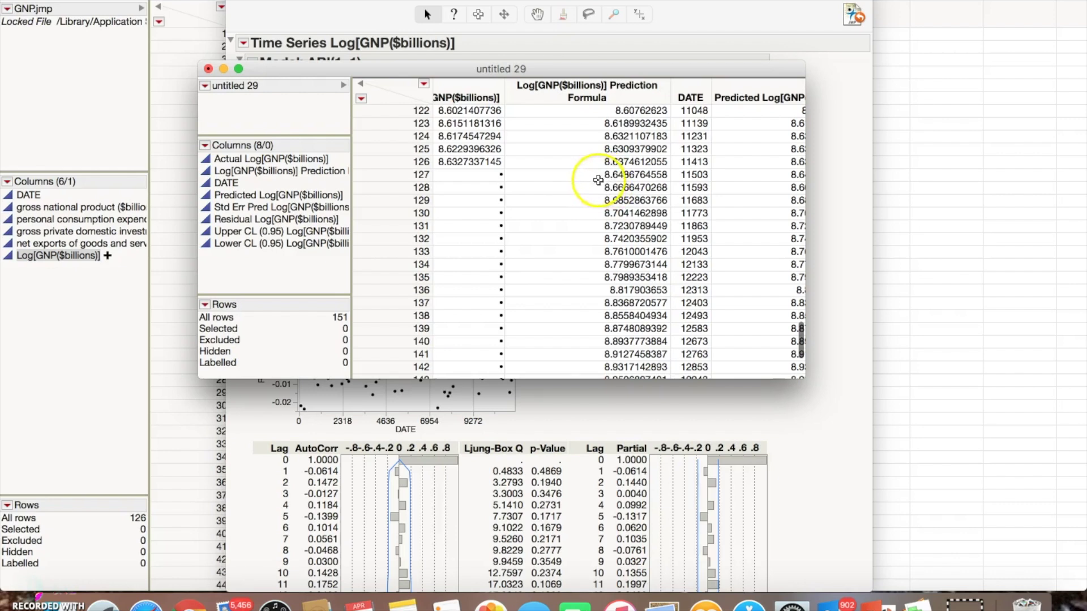
- Select forecast-only rows 127 to 149 for inspection, then deselect them
{"action": "left_click_drag", "start_coordinate": [601, 175], "coordinate": [609, 358]}
{"action": "scroll", "coordinate": [609, 358], "scroll_direction": "down", "scroll_amount": 2}
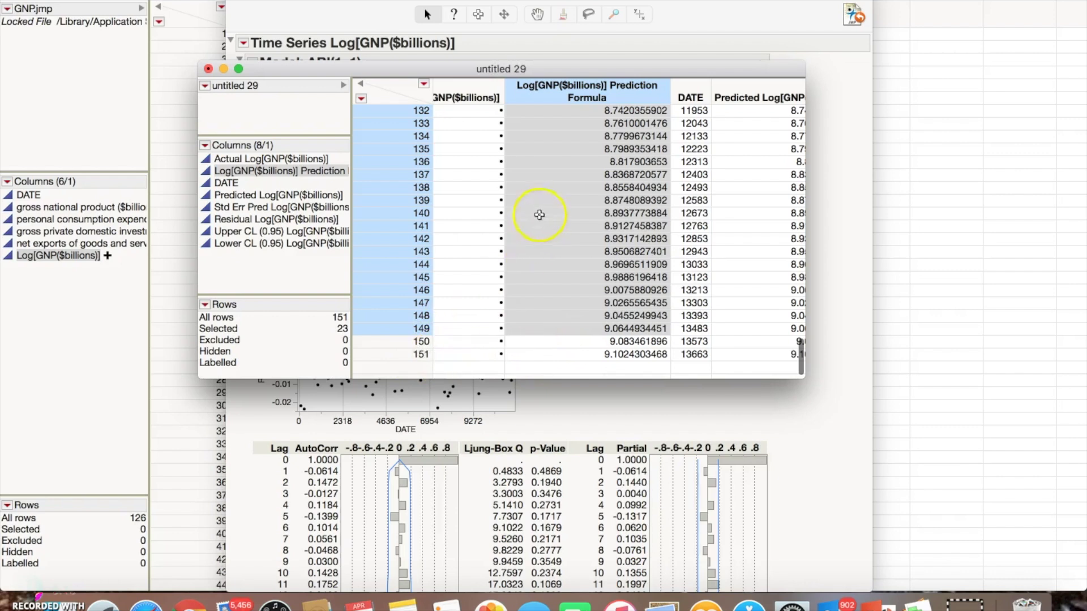
{"action": "scroll", "coordinate": [587, 271], "scroll_direction": "up", "scroll_amount": 20}
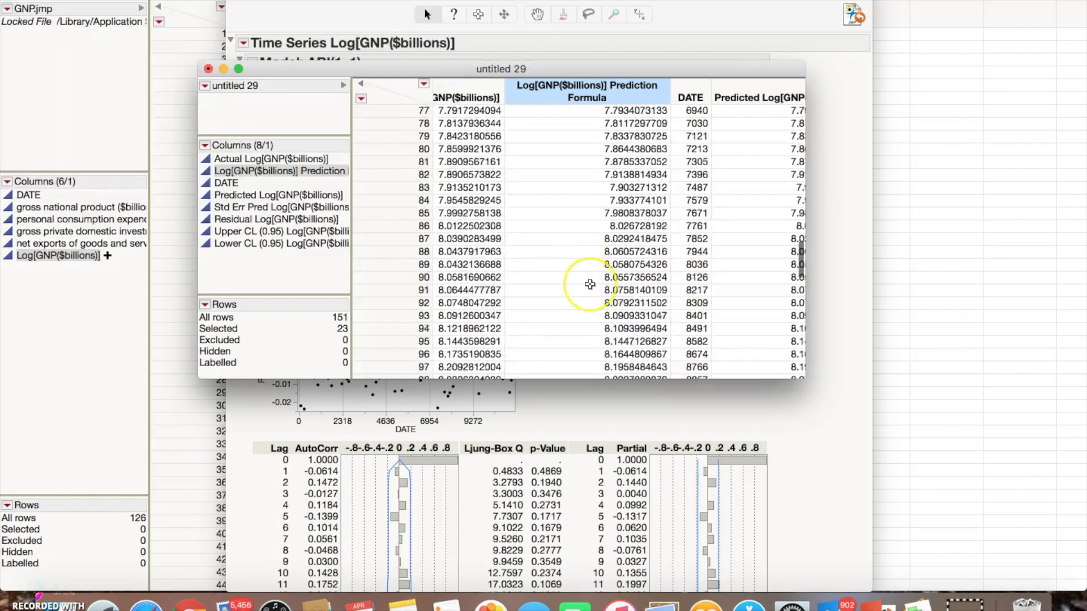
{"action": "left_click", "coordinate": [566, 214]}
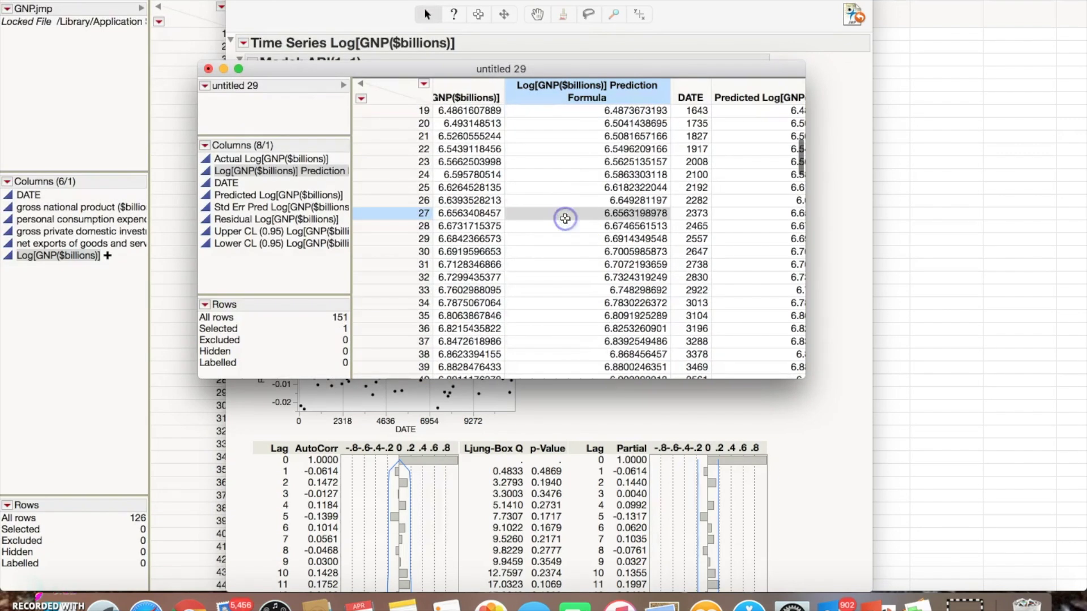
{"action": "key", "text": "ctrl+Right"}
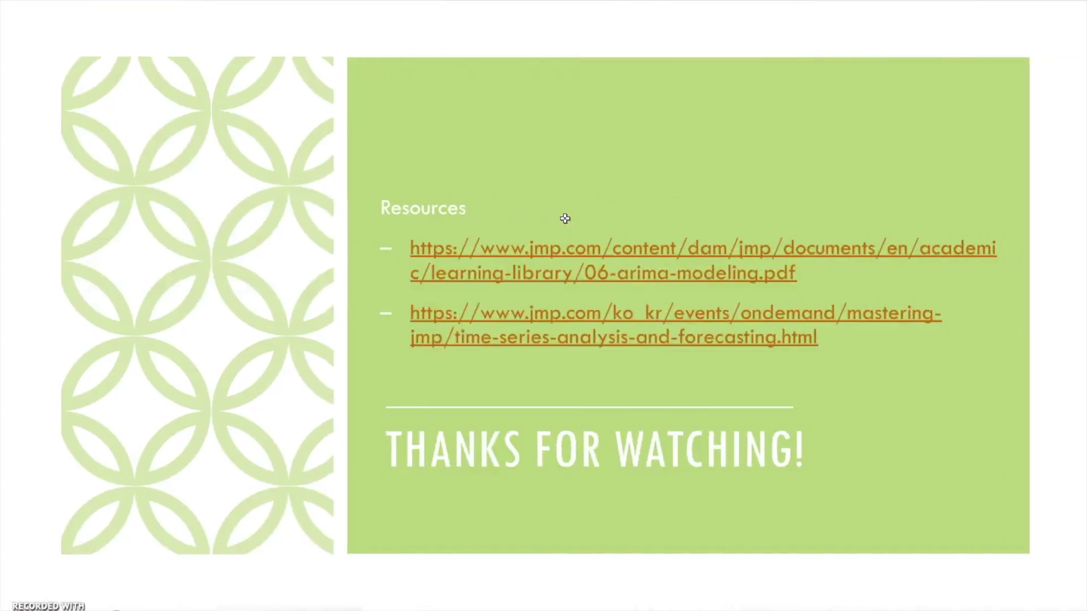